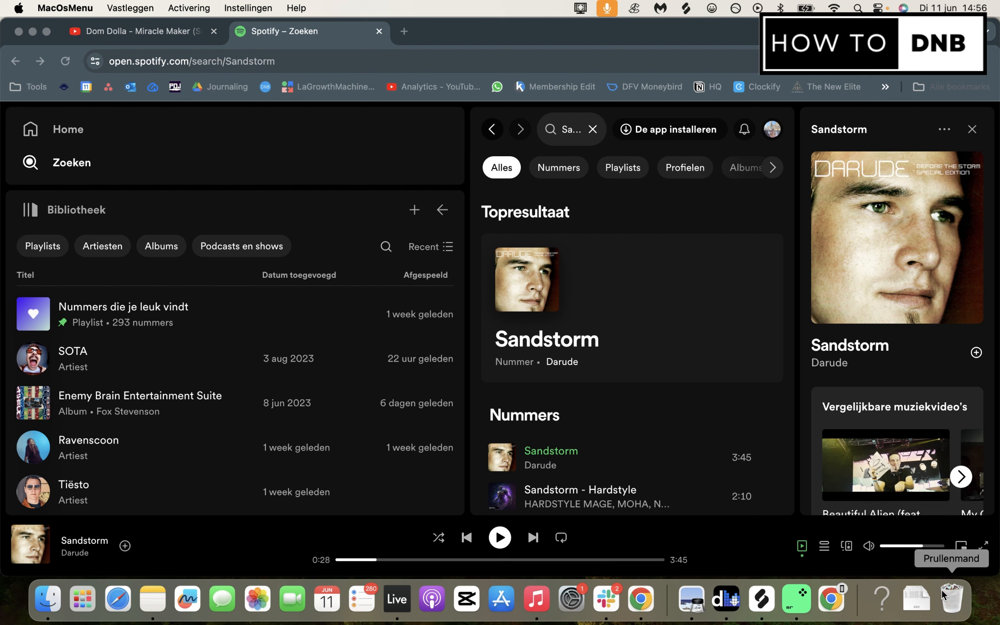
# Step: Play a short excerpt of Darude's Sandstorm on Spotify and pause it
pyautogui.click(502, 544)
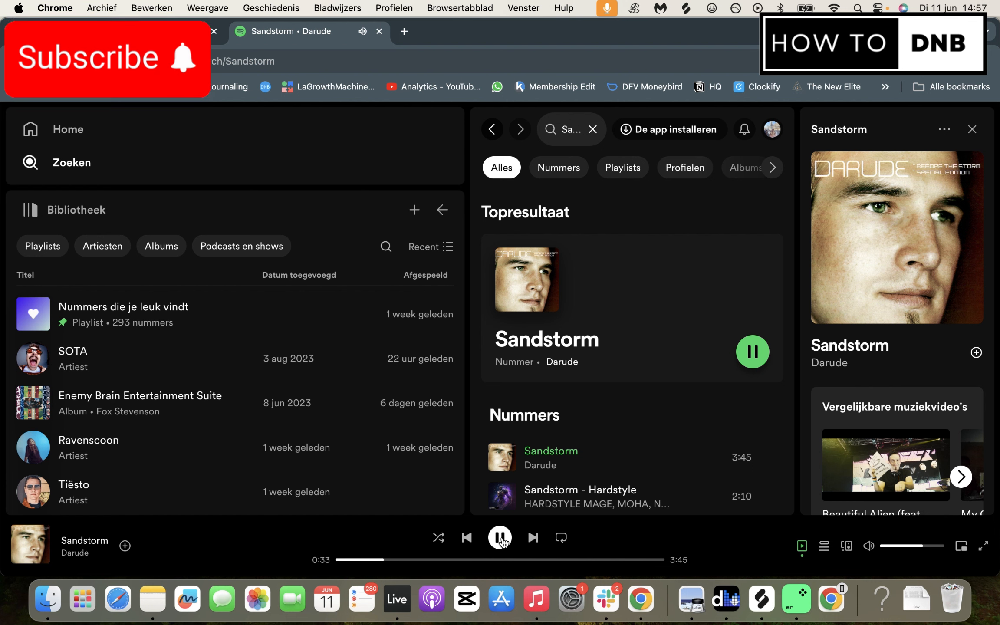
pyautogui.click(502, 540)
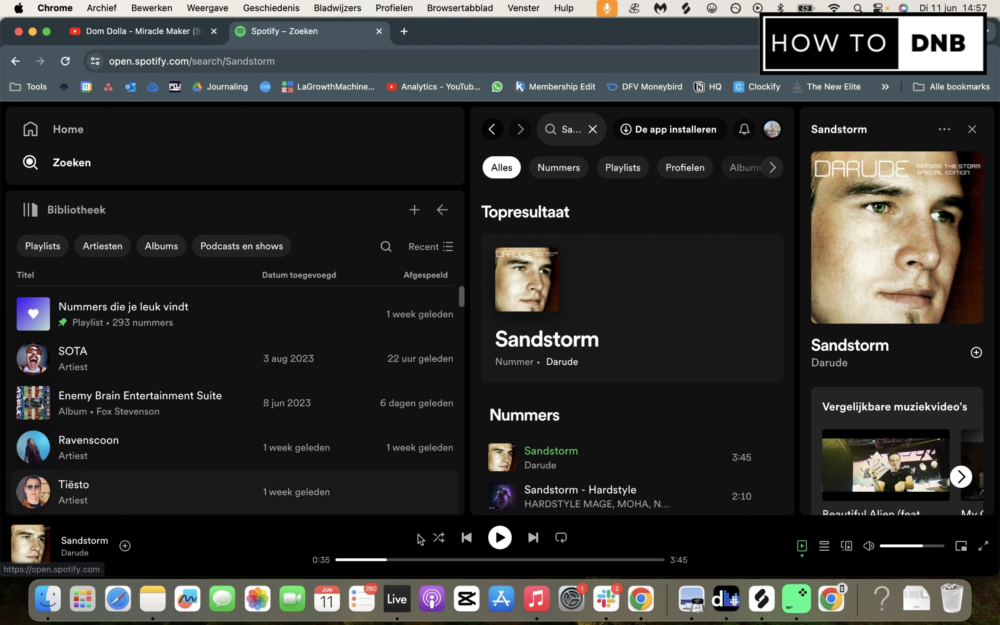
# Step: Play the Subsonic bootleg of Dom Dolla's Miracle Maker on YouTube from 0:35, then from a section further into the video
pyautogui.click(158, 31)
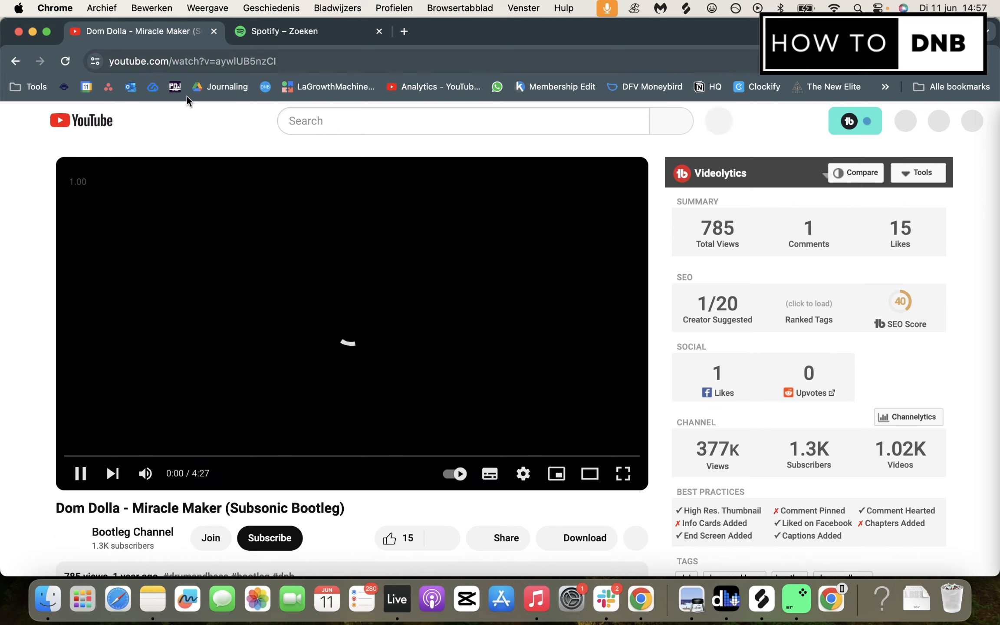
pyautogui.moveTo(141, 457); pyautogui.dragTo(141, 460)
pyautogui.click(140, 457)
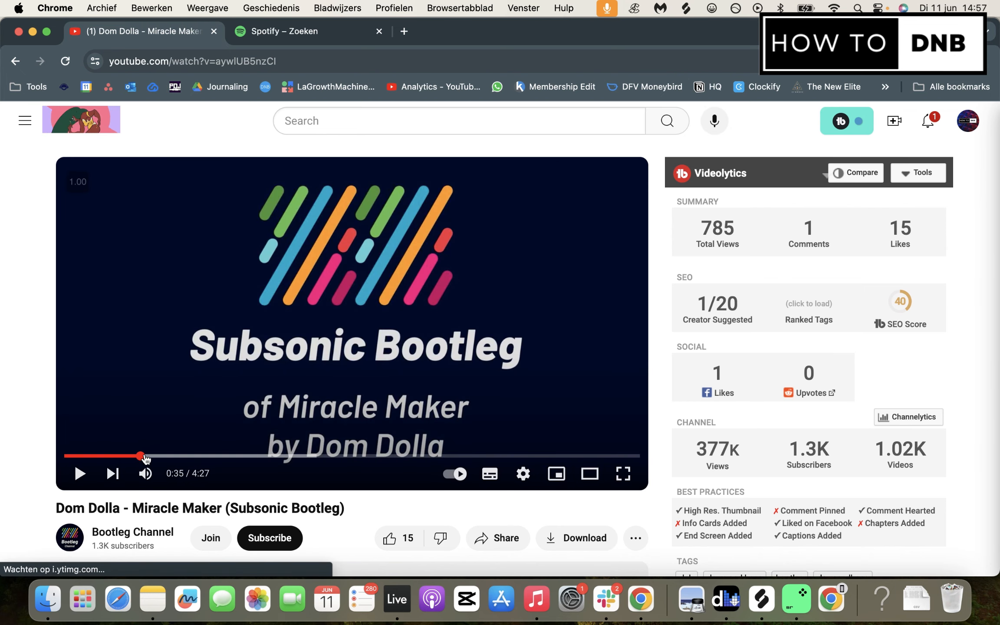
pyautogui.click(274, 455)
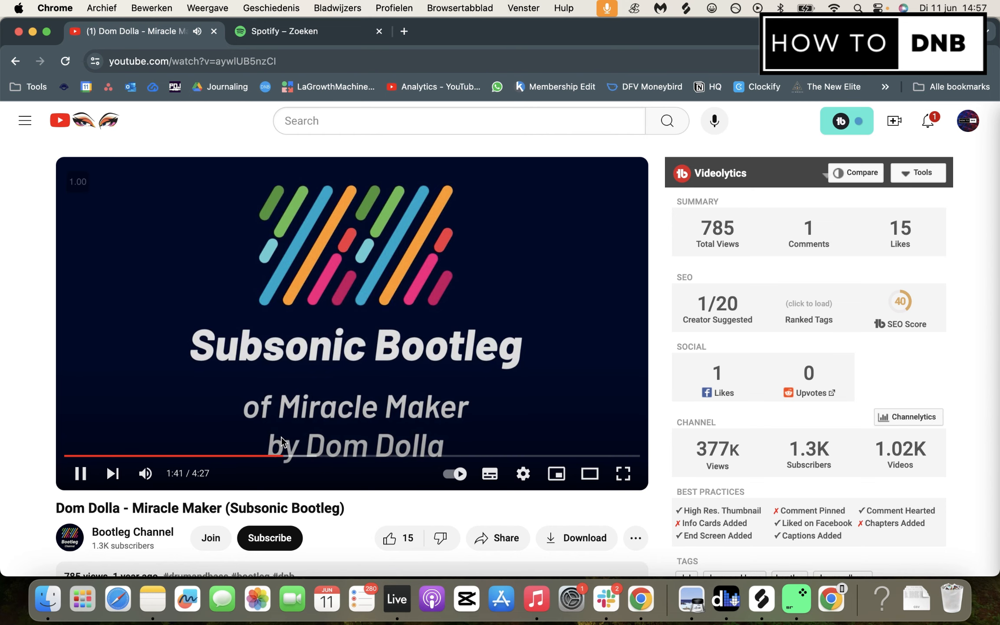
# Step: Switch to Ableton Live, solo the Sub Focus - Desire reference track and play it from the start
pyautogui.click(423, 601)
pyautogui.click(404, 603)
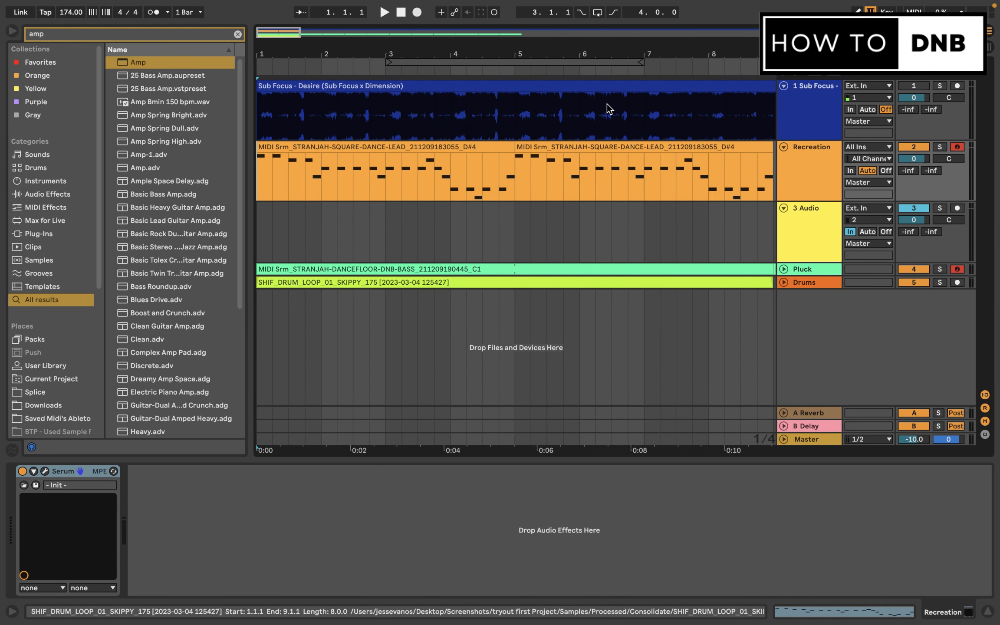
pyautogui.click(940, 87)
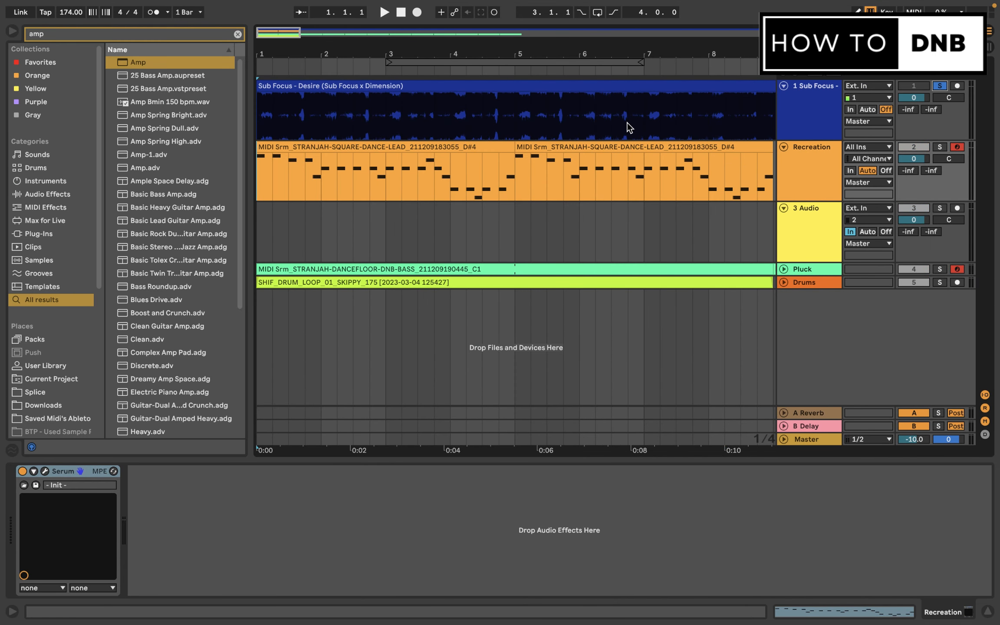
pyautogui.press('space')
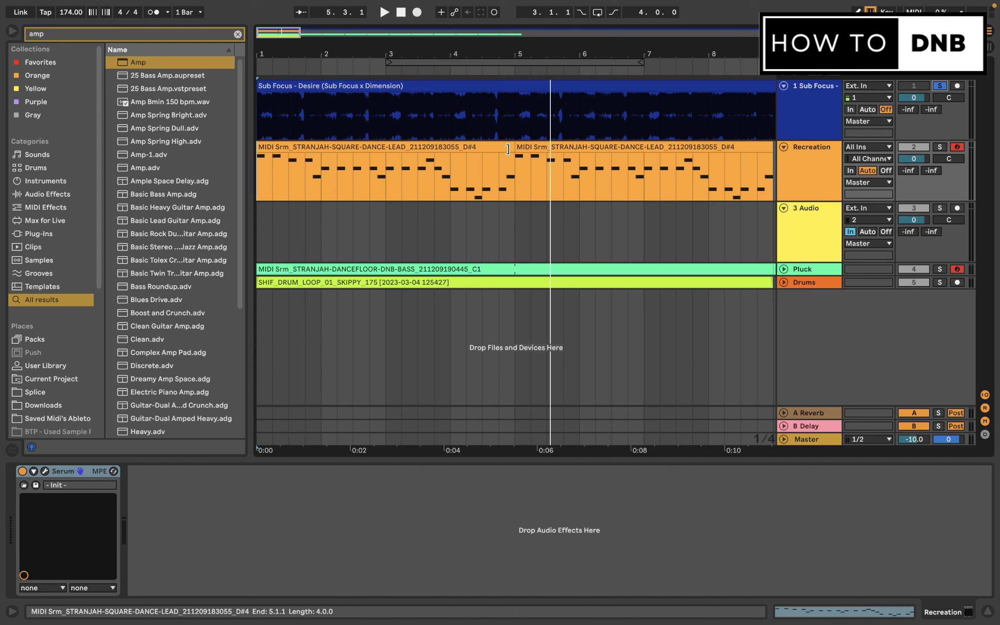
# Step: Solo the Recreation track instead and listen to its first lead clip from bar 1
pyautogui.click(454, 168)
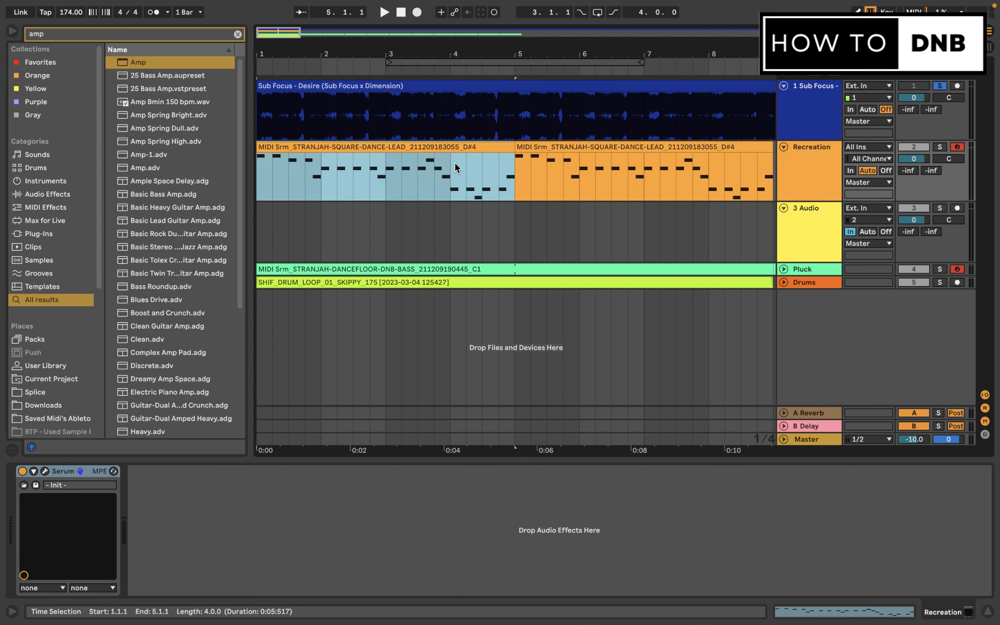
pyautogui.click(514, 189)
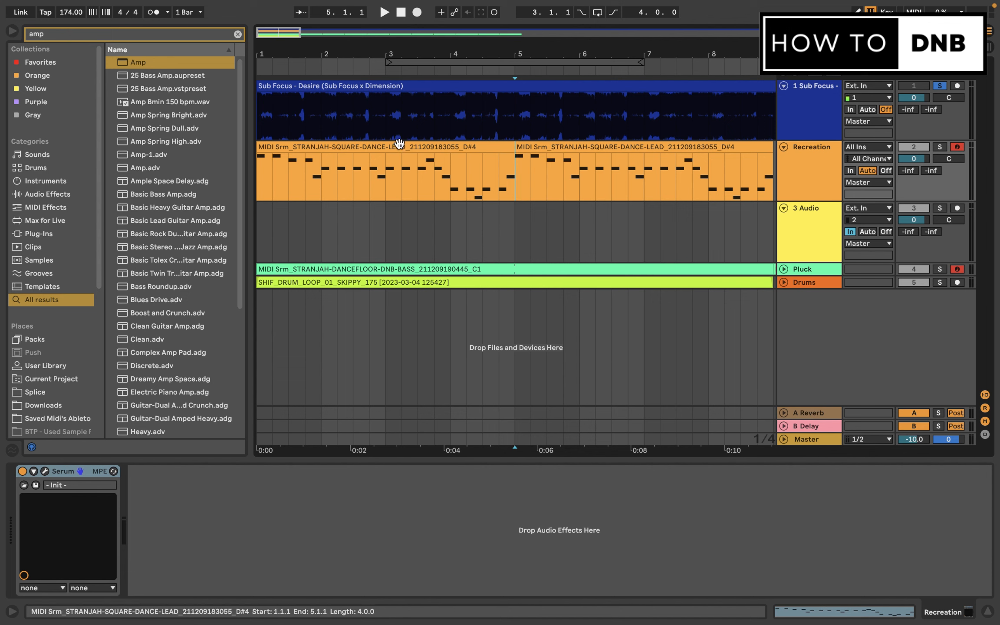
pyautogui.click(281, 161)
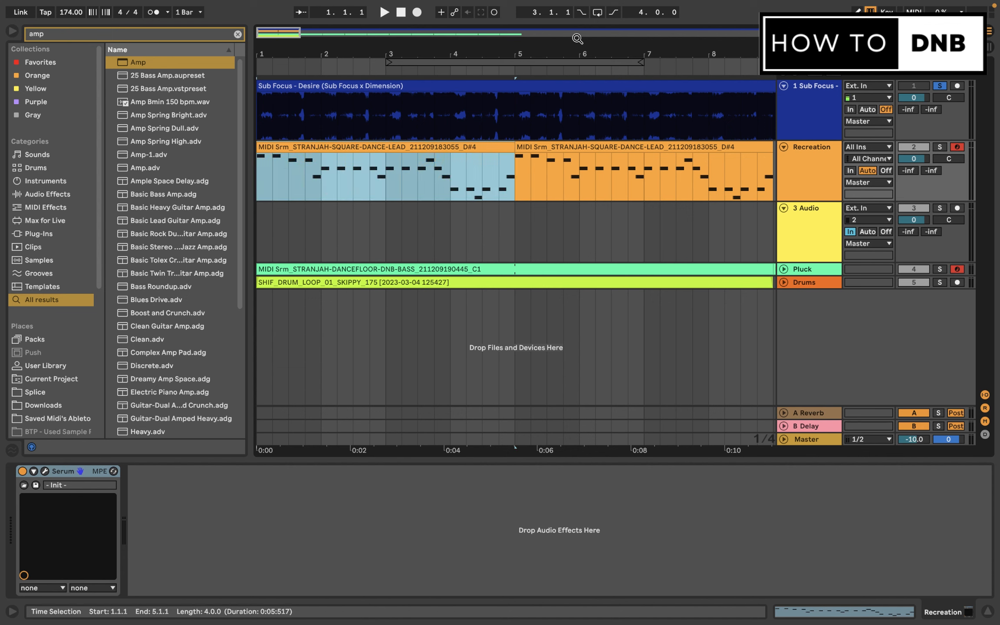
pyautogui.click(940, 147)
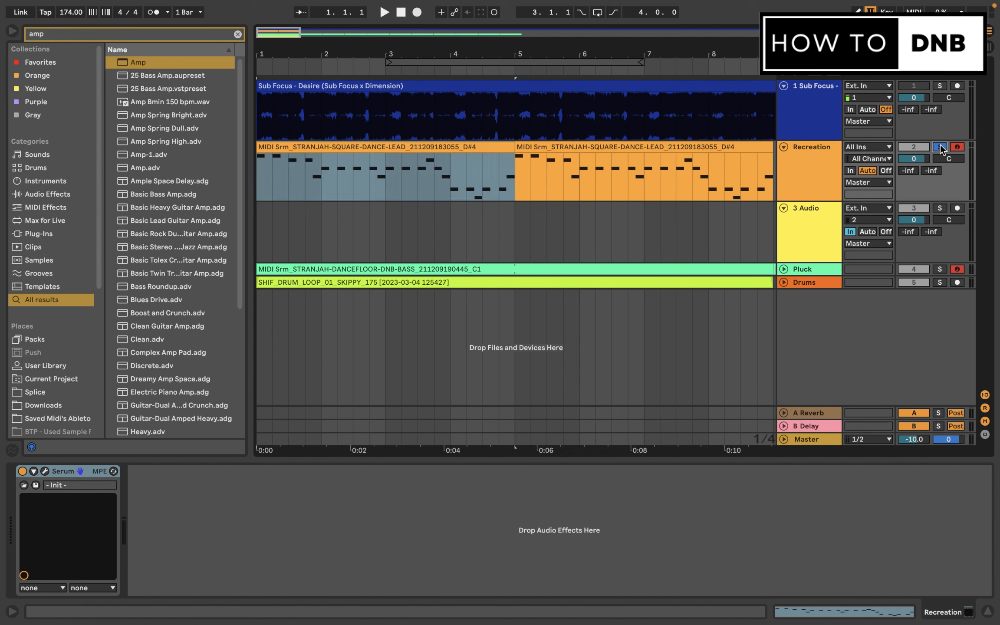
pyautogui.click(257, 171)
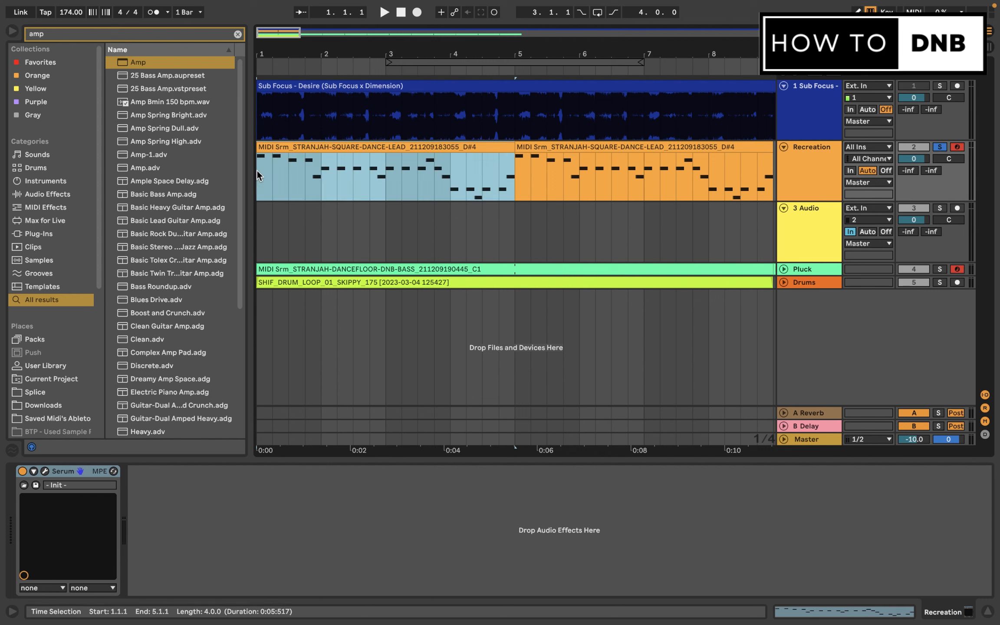
pyautogui.press('space')
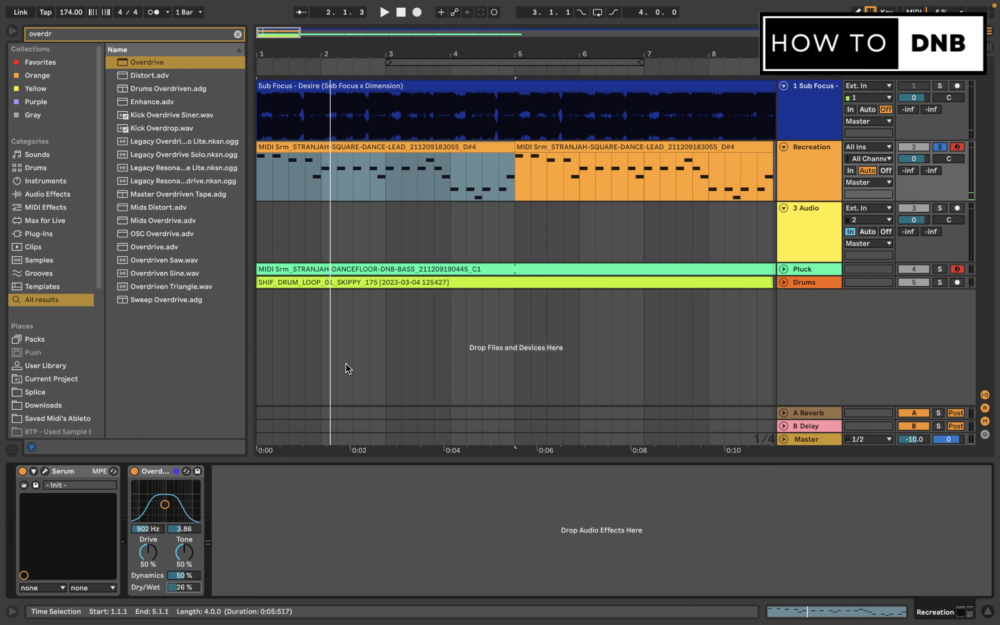
pyautogui.press('space')
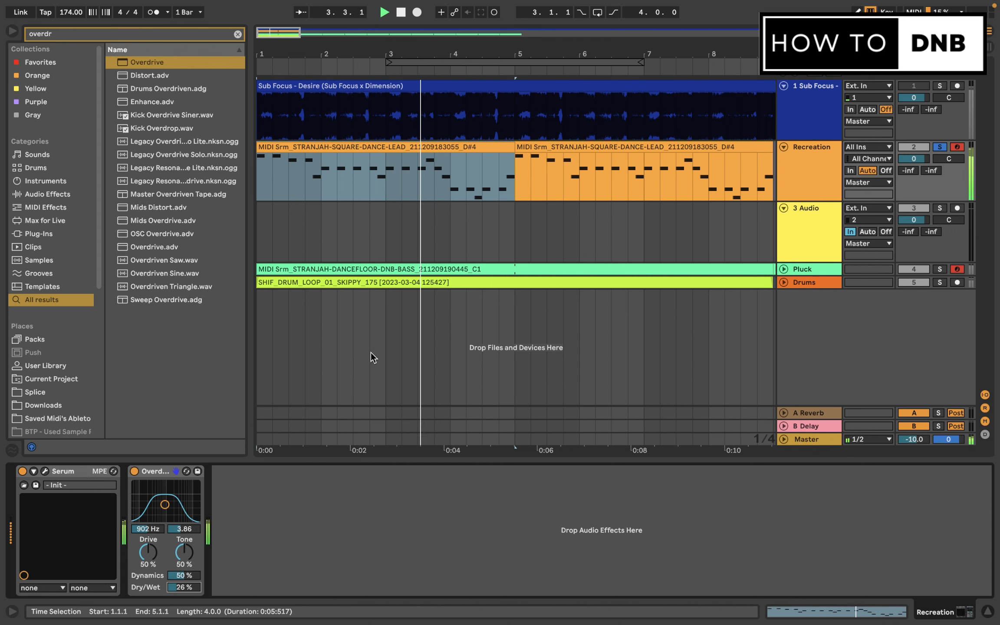
pyautogui.press('space')
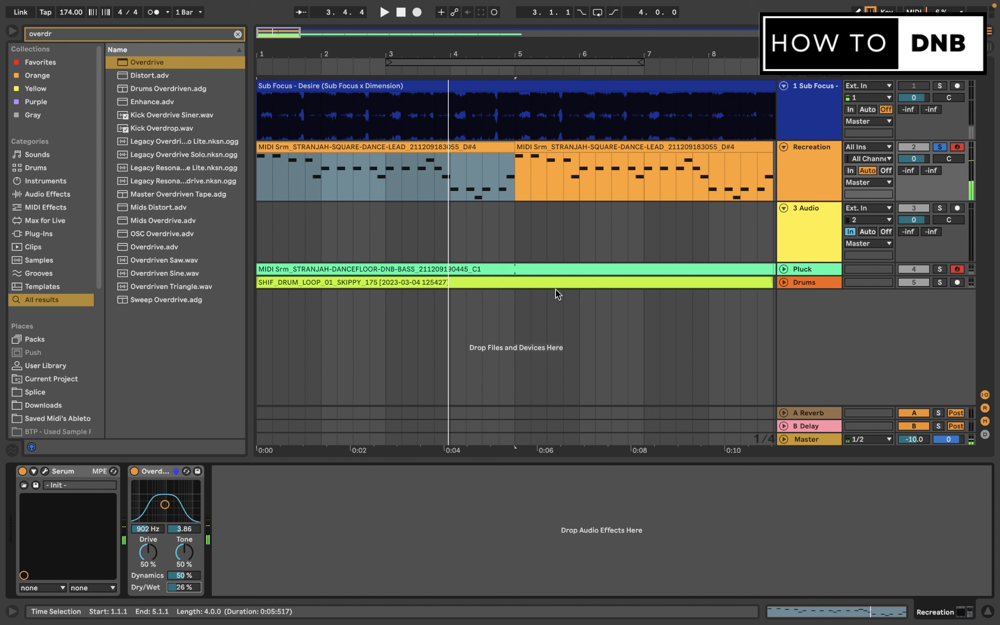
pyautogui.click(806, 182)
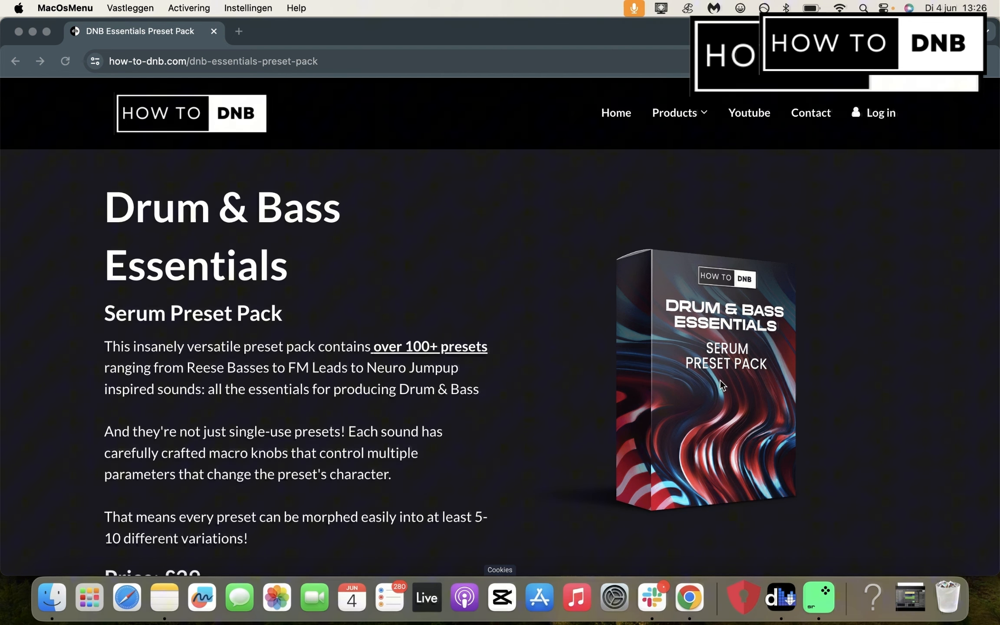
# Step: Review the signature sounds included in the Drum & Bass Essentials Serum preset pack on the website
pyautogui.scroll(-5, 509, 404)
pyautogui.scroll(-4, 509, 404)
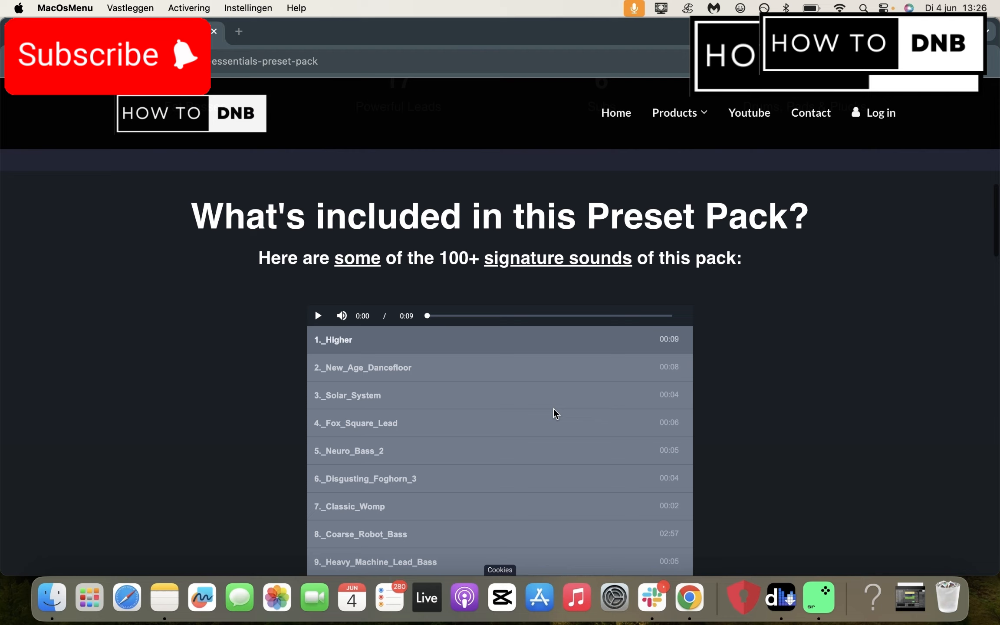
pyautogui.scroll(-2, 553, 409)
pyautogui.scroll(-11, 685, 393)
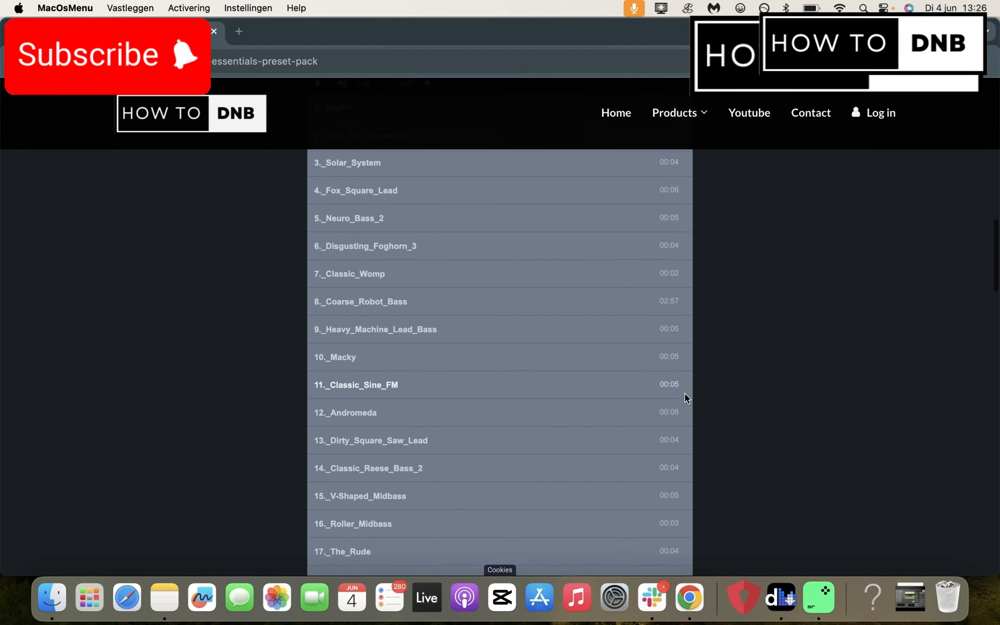
pyautogui.scroll(-7, 598, 402)
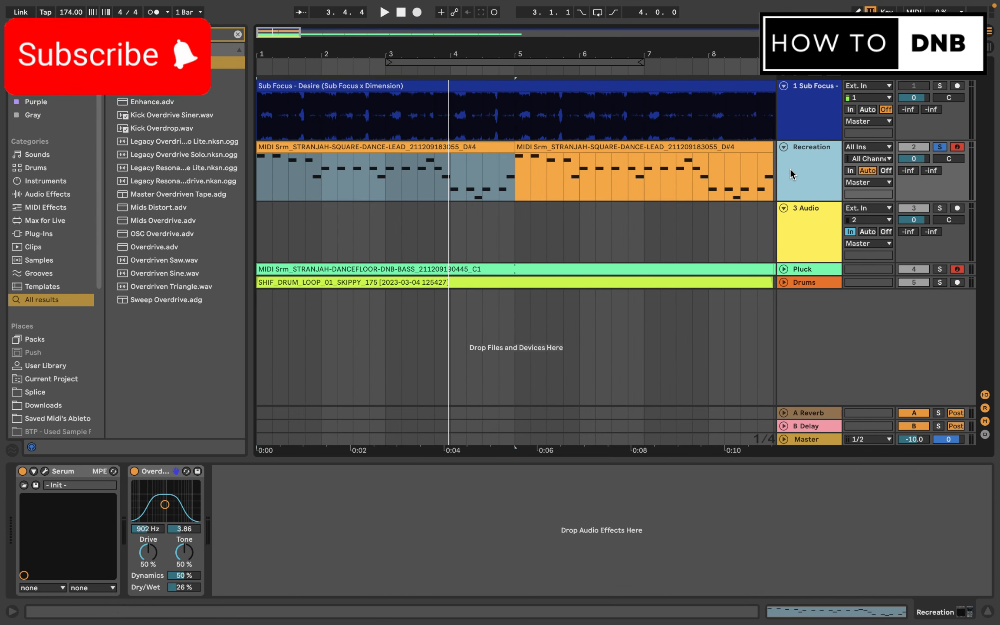
# Step: Add a MIDI track with Serum below Recreation and copy Recreation's first four-bar lead clip onto it at bar 1
pyautogui.click(794, 213)
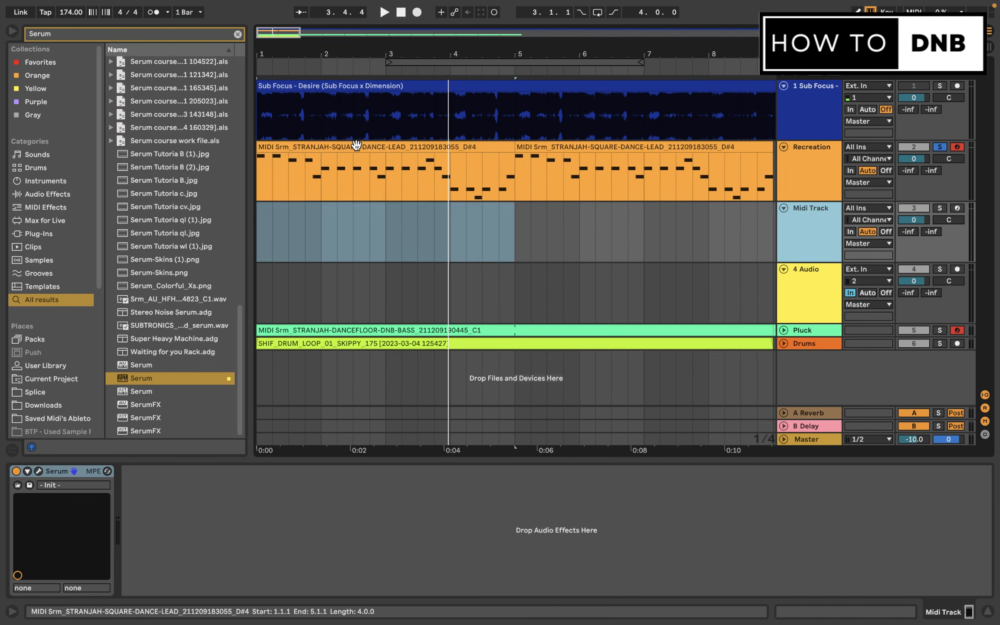
pyautogui.press('Up')
pyautogui.click(262, 232)
pyautogui.press('super+v')
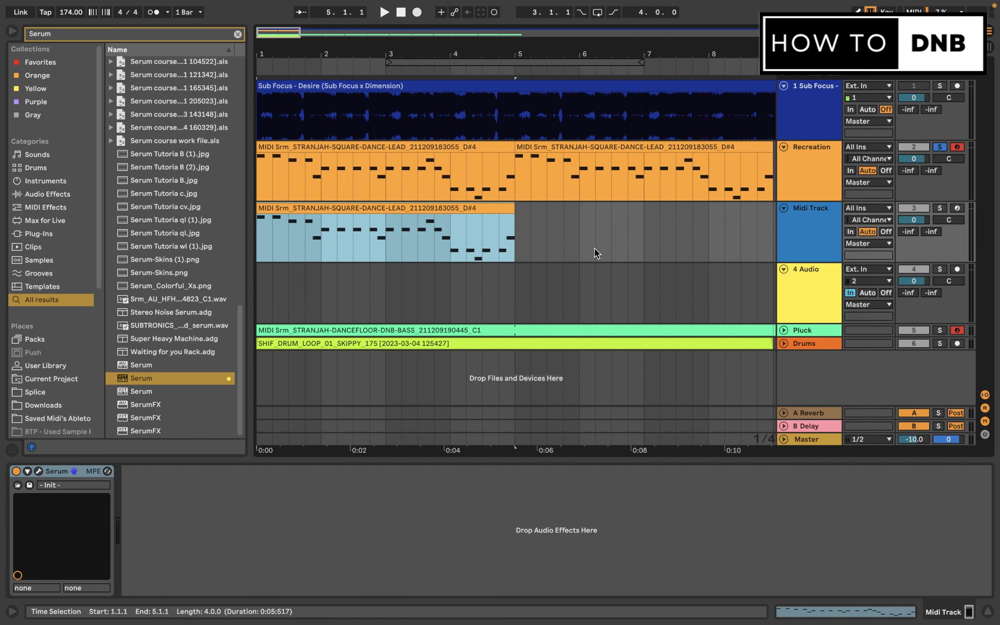
# Step: Assign the new MIDI track's color to its clip
pyautogui.click(795, 238)
pyautogui.rightClick(795, 237)
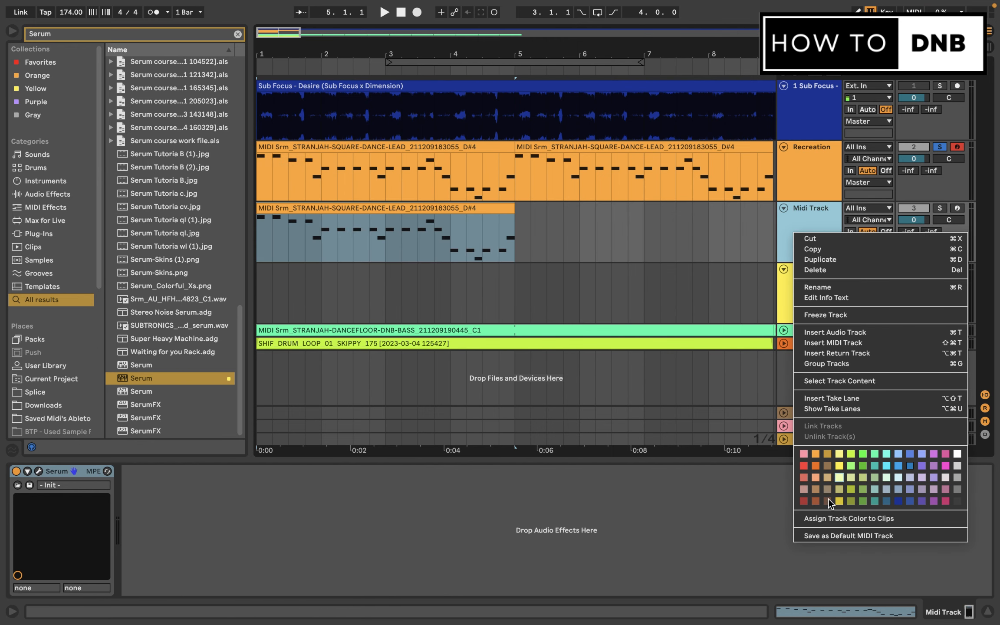
pyautogui.click(835, 520)
# Step: Open Serum on the MIDI track, load the analog Basic Shapes wavetable in oscillator A and move its wavetable position to the square wave
pyautogui.click(38, 471)
pyautogui.click(222, 212)
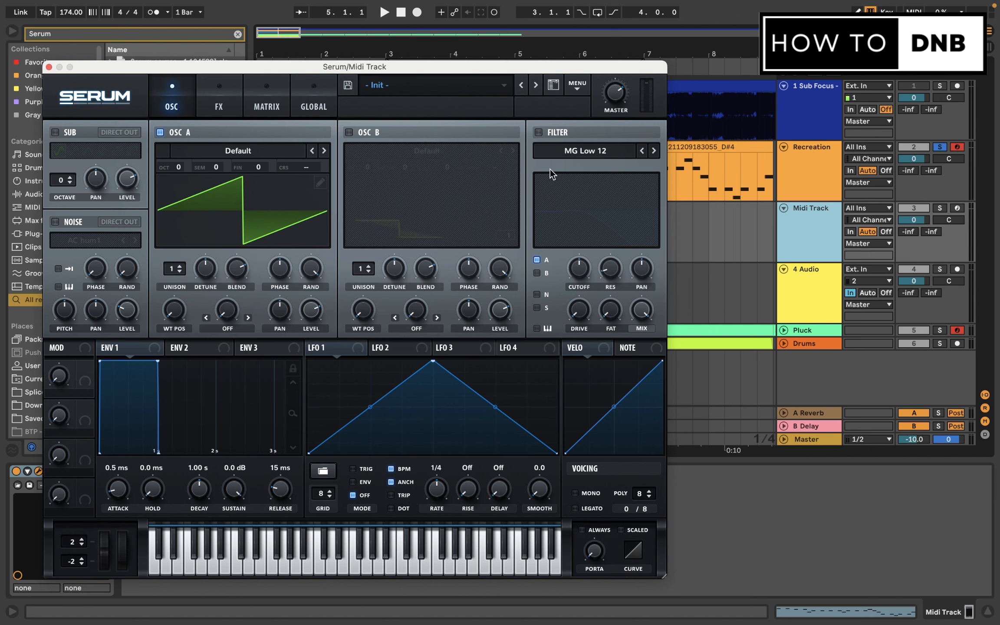
pyautogui.click(273, 146)
pyautogui.moveTo(260, 172)
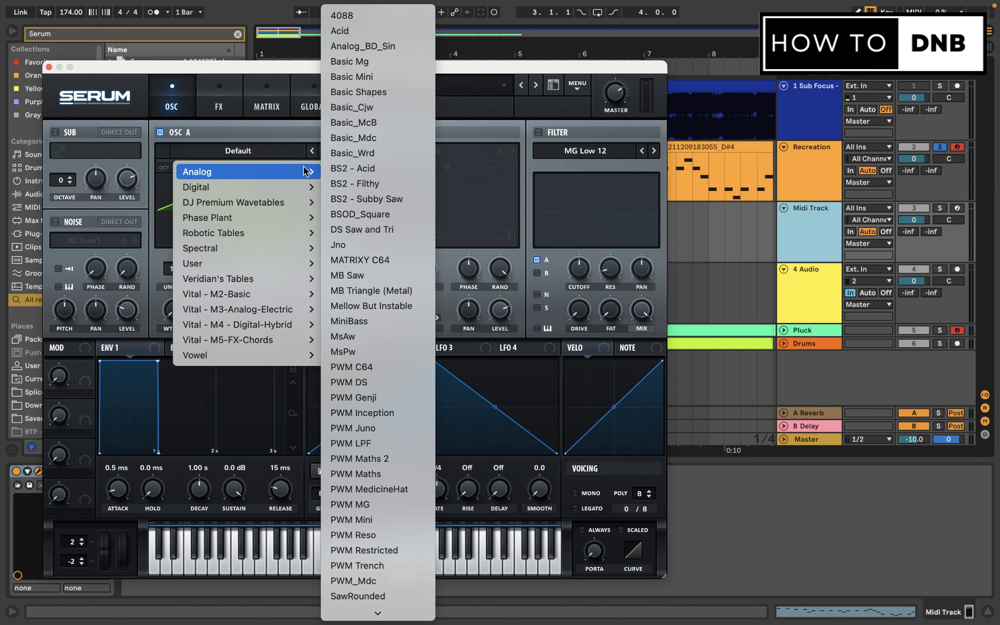
pyautogui.click(369, 91)
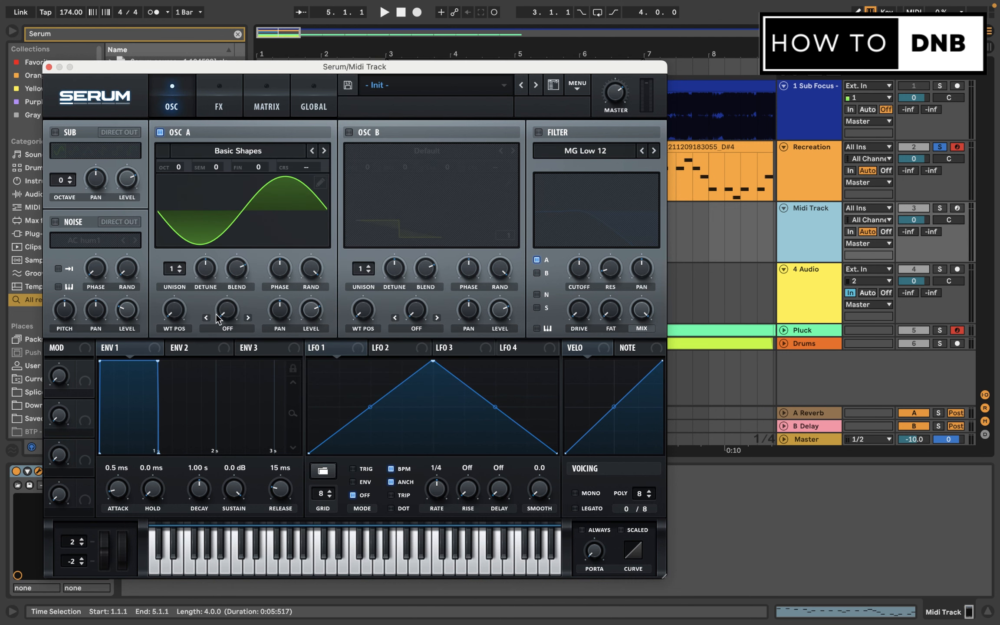
pyautogui.moveTo(175, 319); pyautogui.dragTo(208, 279)
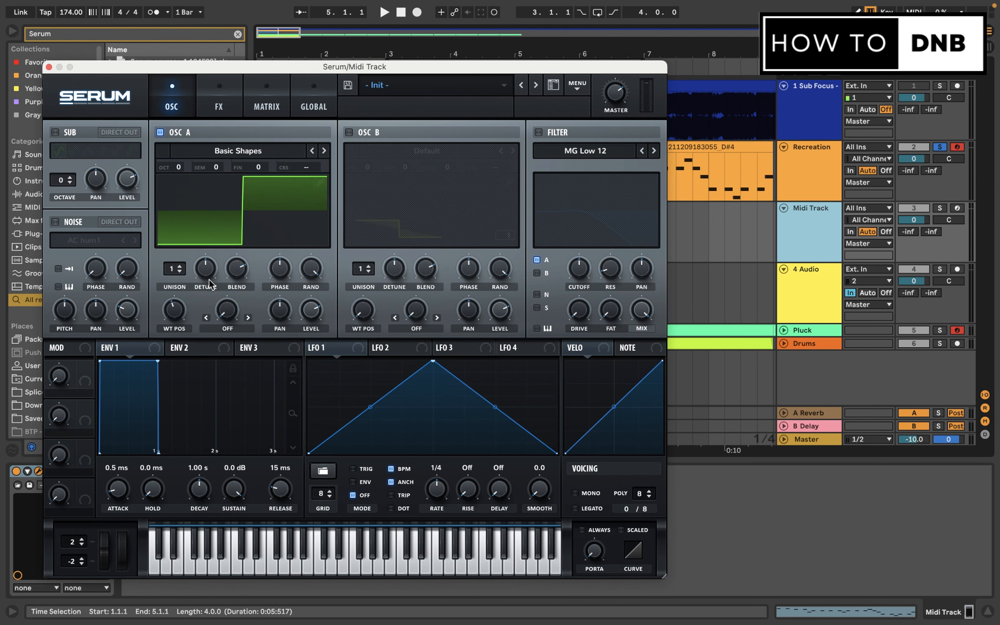
# Step: Solo the Serum MIDI track, raise oscillator A by two octaves and play the clip to hear it
pyautogui.click(940, 208)
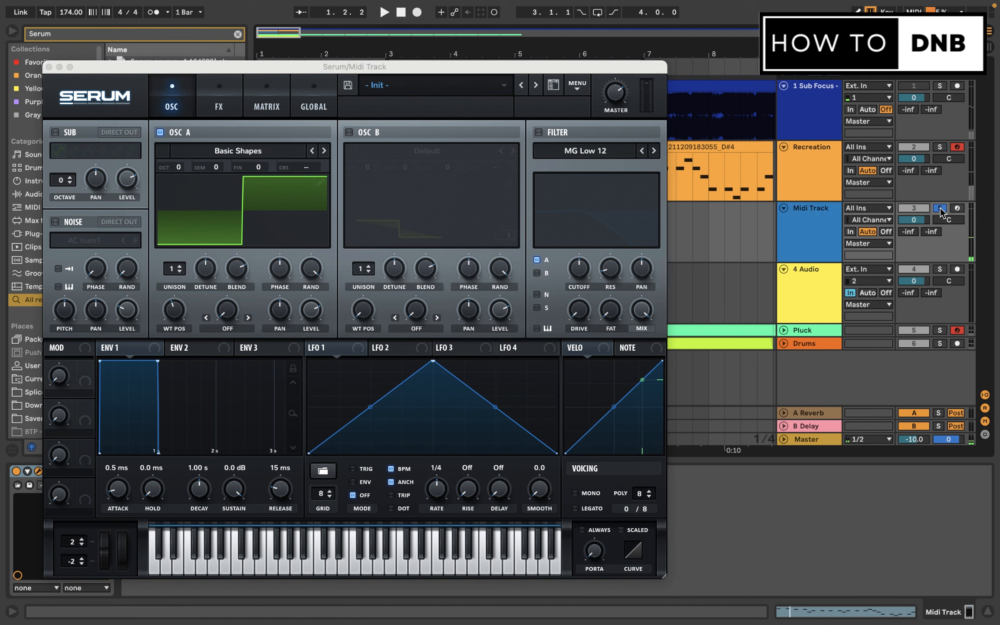
pyautogui.press('space')
pyautogui.moveTo(179, 166); pyautogui.dragTo(202, 142)
pyautogui.press('space')
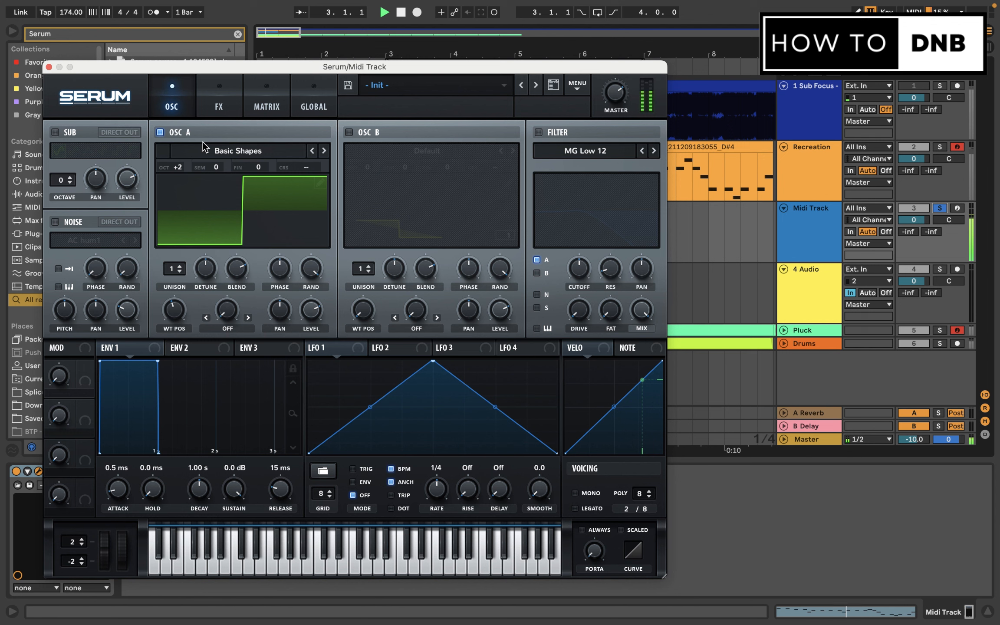
pyautogui.press('space')
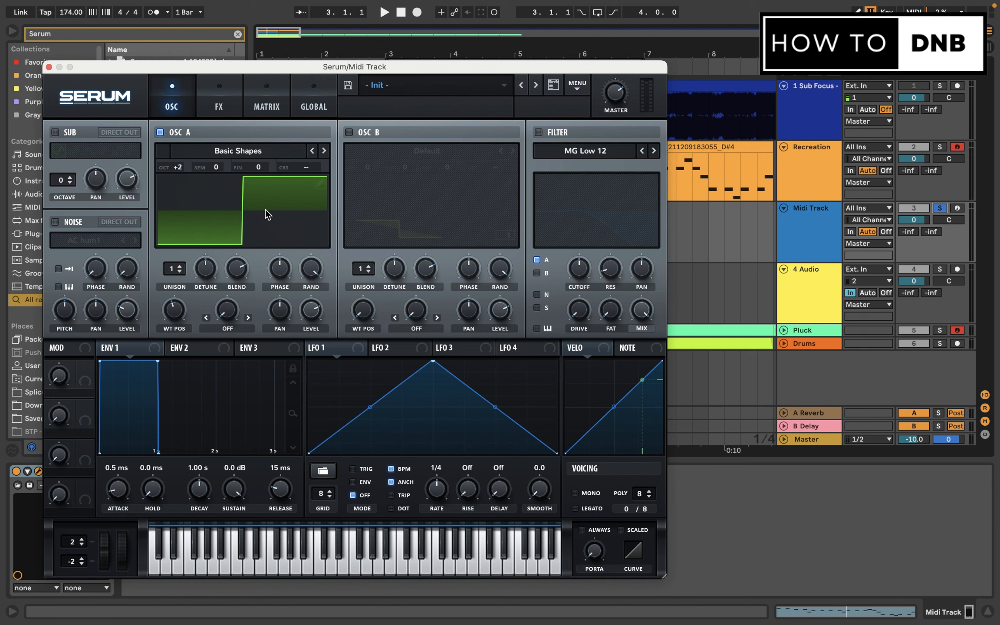
# Step: Enable oscillator B in 2D view, load the Basic Shapes wavetable and move its wavetable position to the triangle wave
pyautogui.click(349, 132)
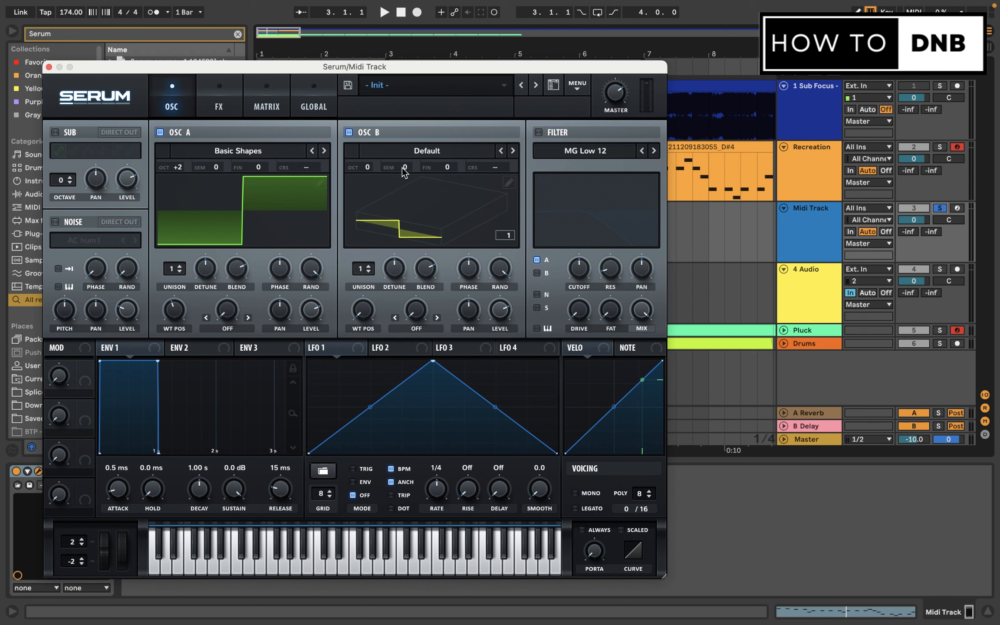
pyautogui.click(412, 185)
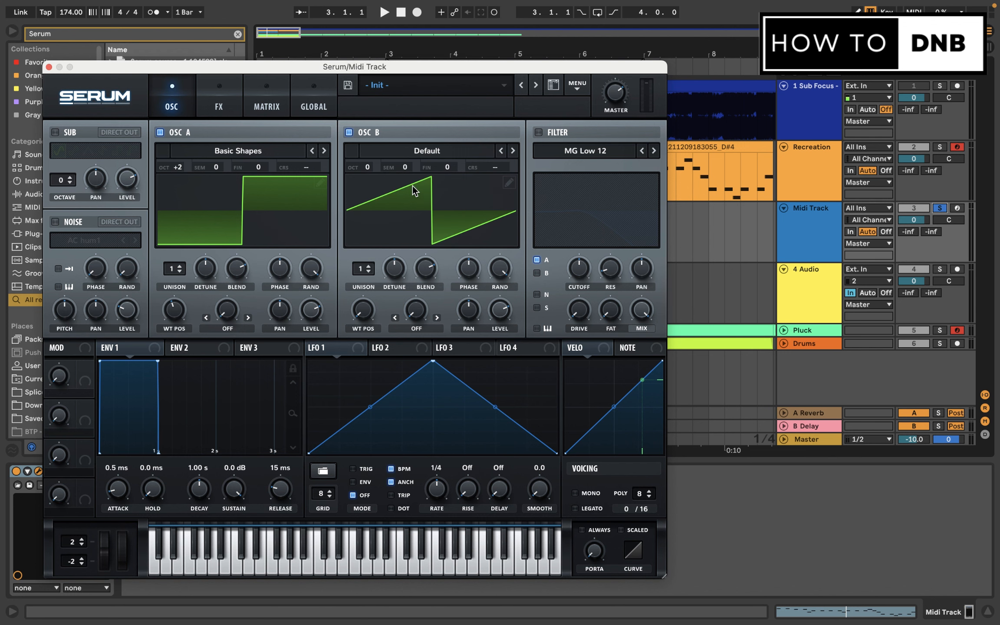
pyautogui.click(476, 148)
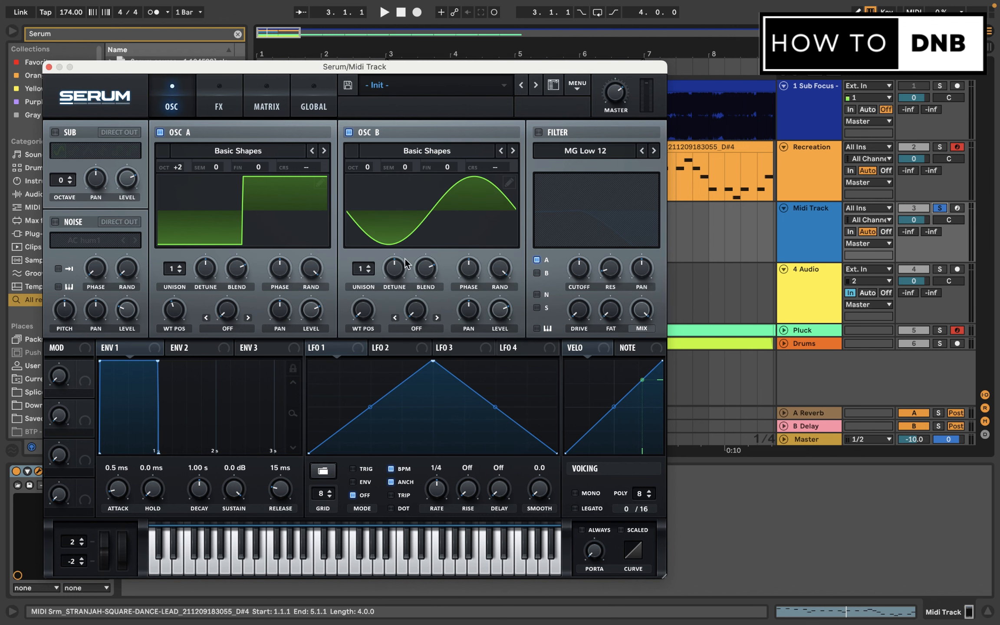
pyautogui.moveTo(363, 315); pyautogui.dragTo(397, 288)
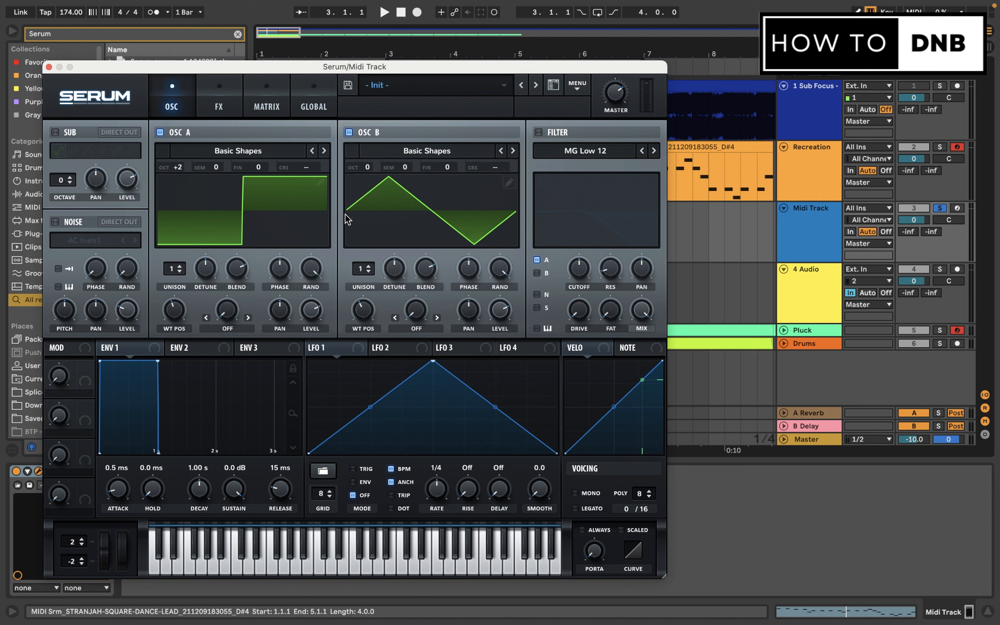
# Step: Play the clip with oscillator A switched off, then with both oscillators enabled, to compare the sounds
pyautogui.click(160, 132)
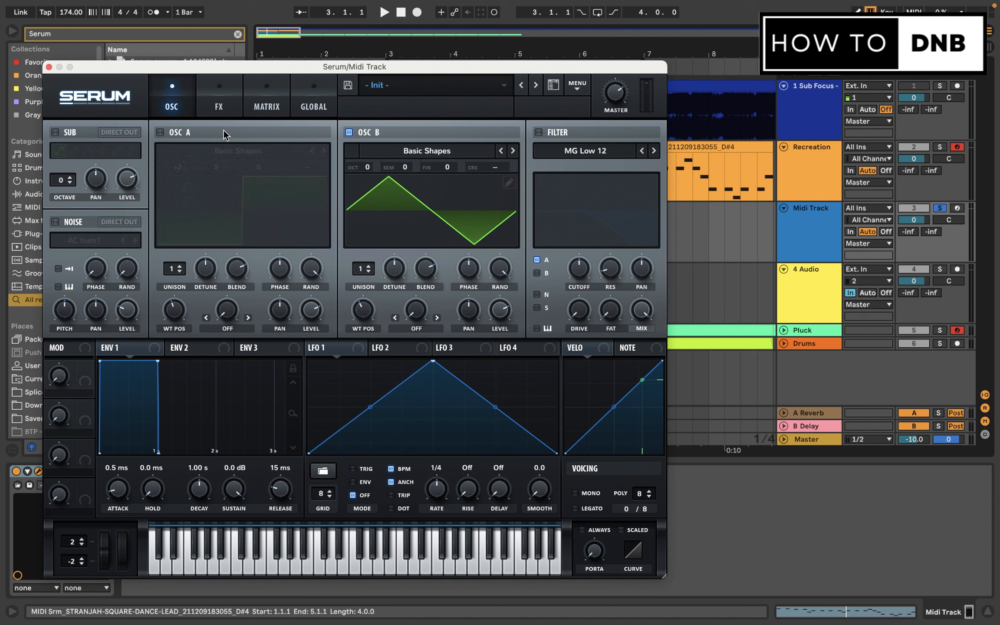
pyautogui.press('space')
pyautogui.click(161, 132)
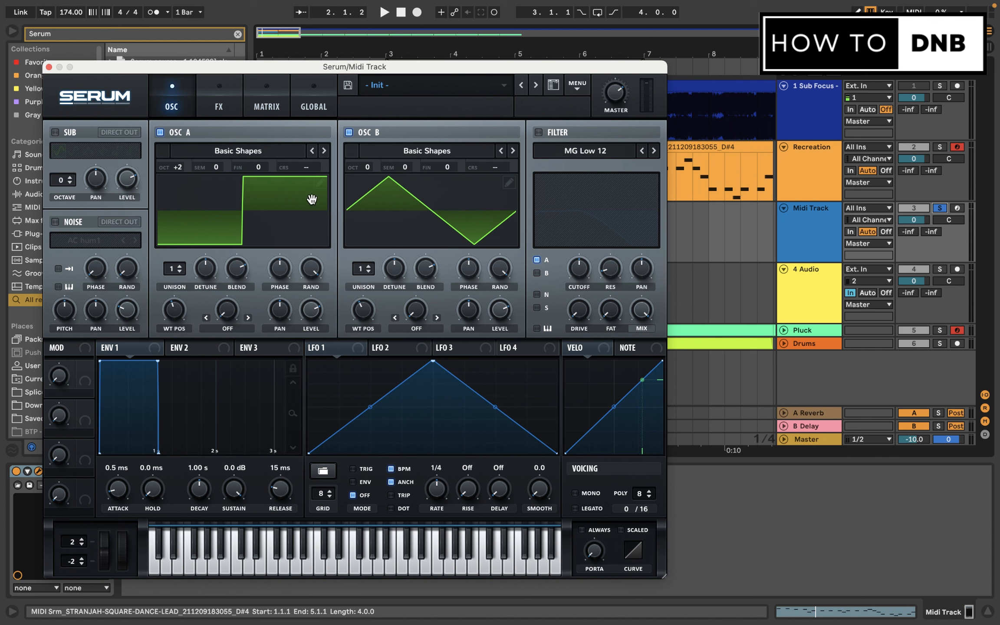
pyautogui.press('space')
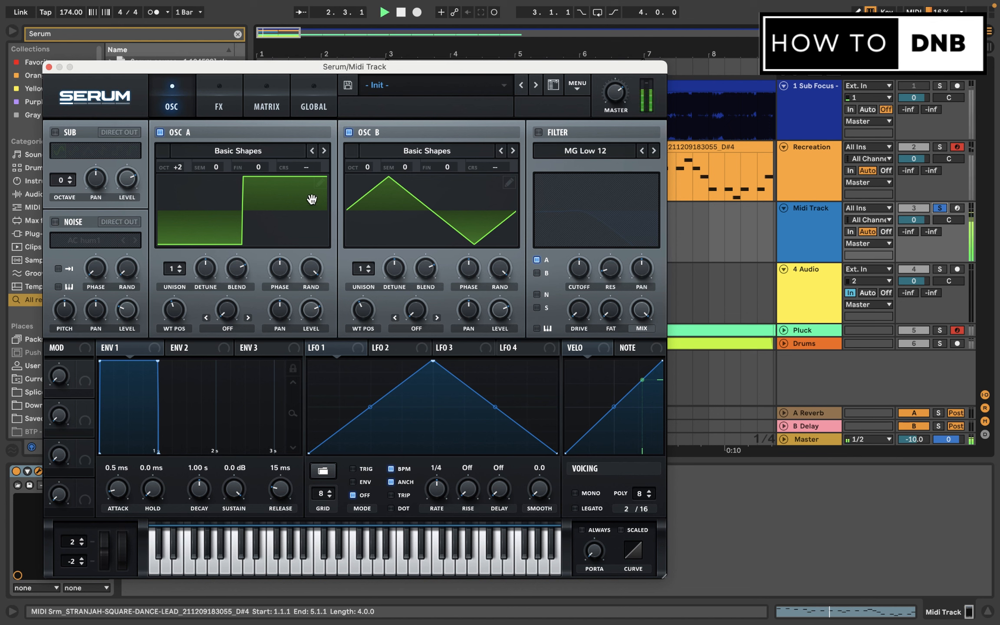
pyautogui.press('space')
# Step: Enable the Tube distortion effect, raise its drive and play the clip to hear it
pyautogui.click(224, 108)
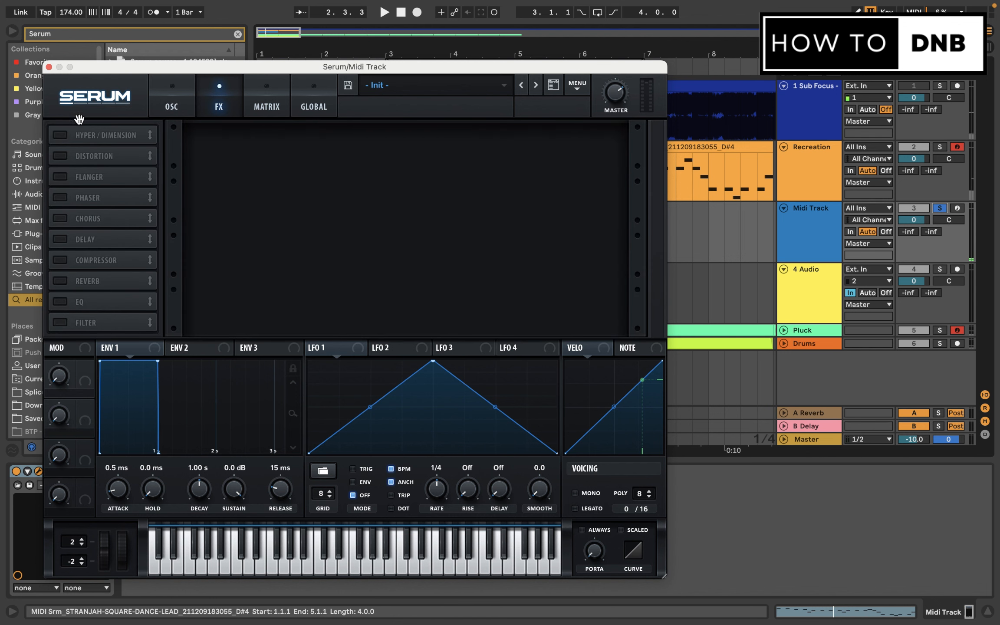
pyautogui.click(73, 156)
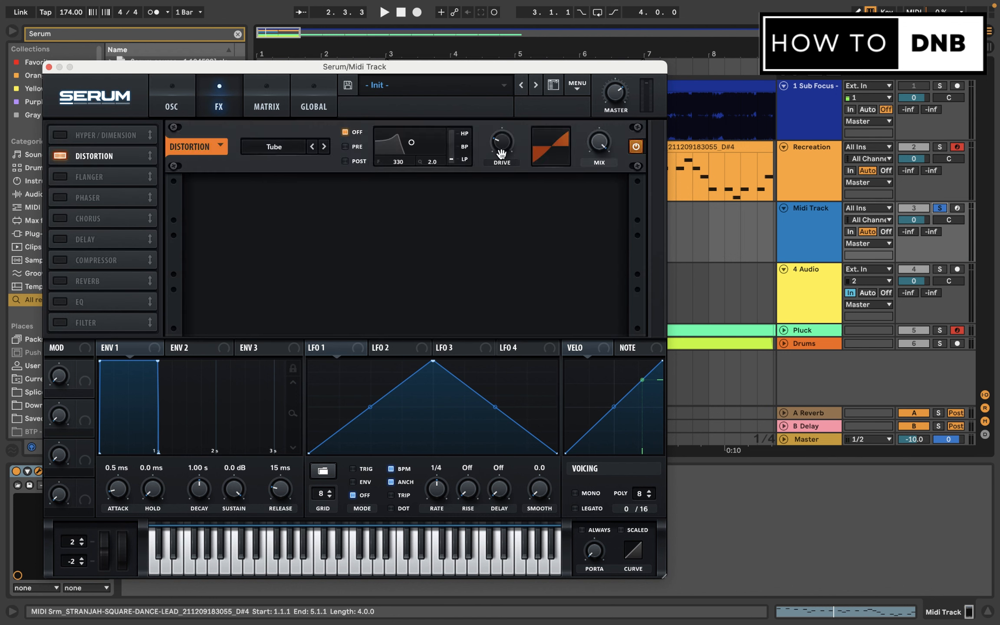
pyautogui.moveTo(502, 153); pyautogui.dragTo(558, 104)
pyautogui.press('space')
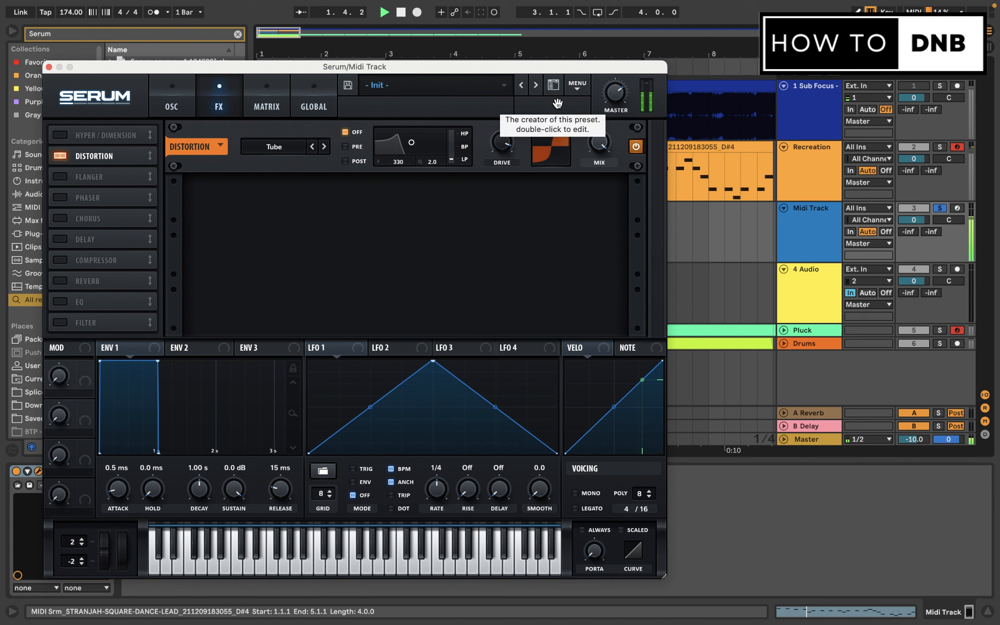
pyautogui.press('space')
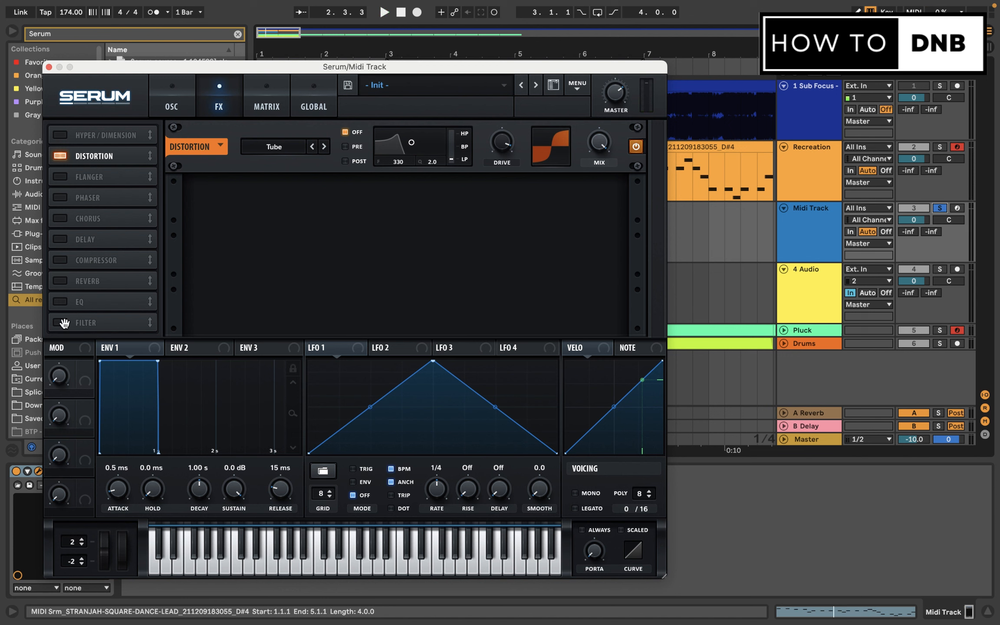
pyautogui.click(170, 99)
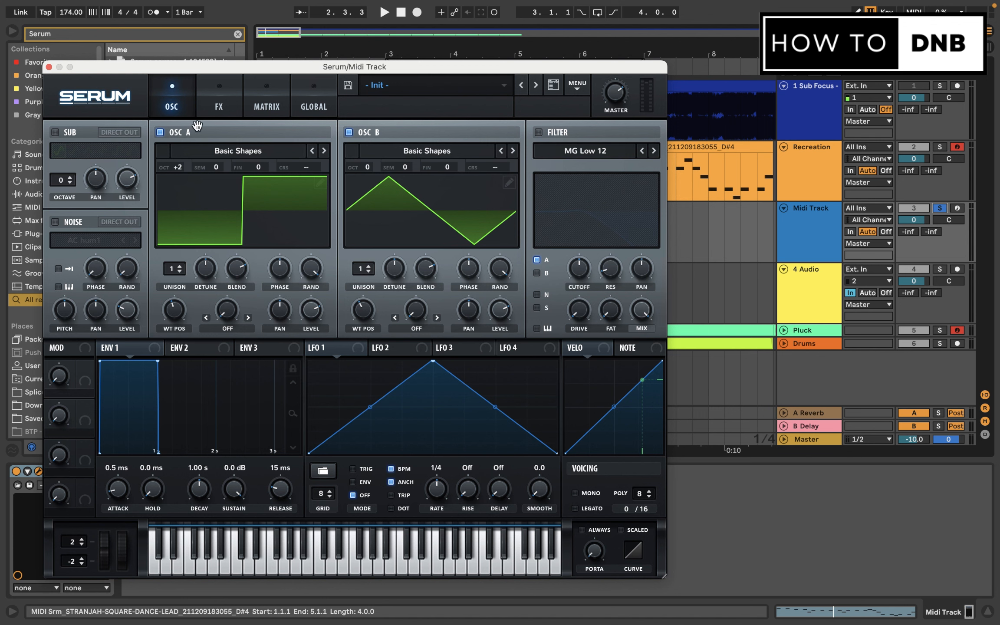
pyautogui.click(221, 98)
pyautogui.click(267, 98)
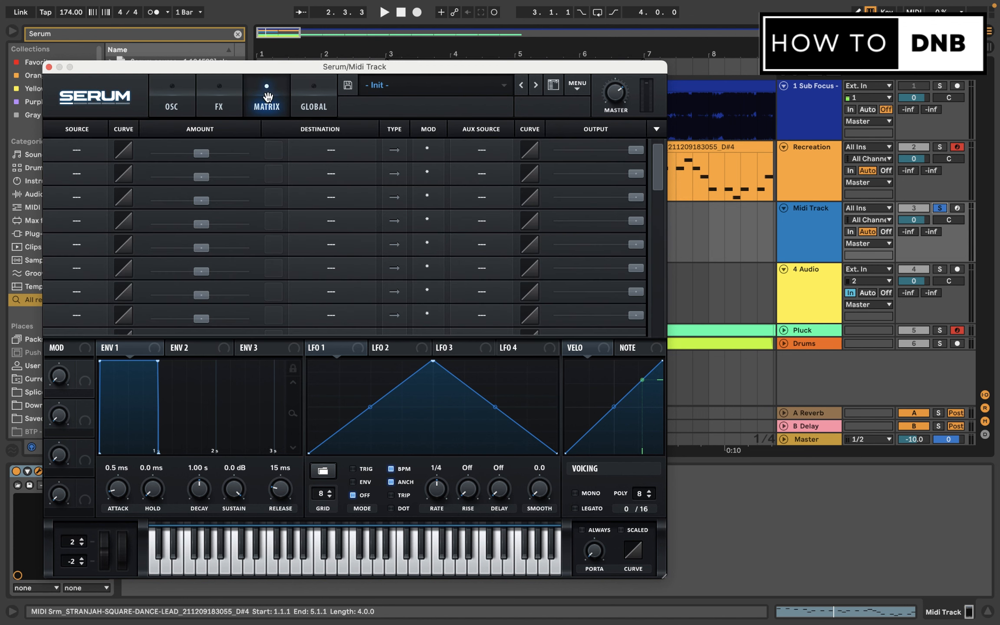
pyautogui.click(225, 98)
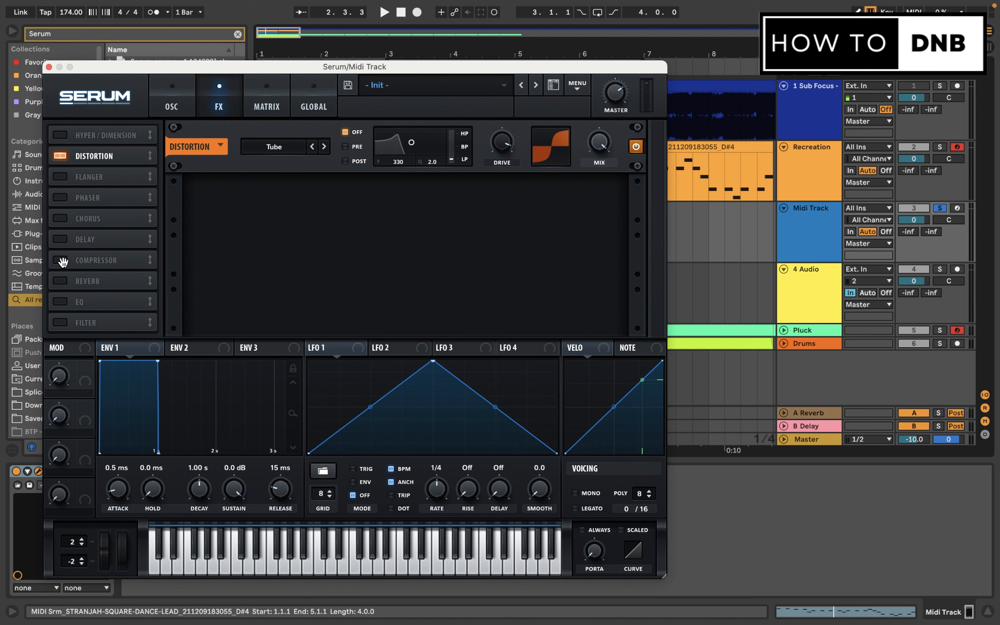
# Step: Add an EQ directly after the distortion, make its low band a low-cut with 39% Q, and raise its frequency during playback
pyautogui.click(60, 301)
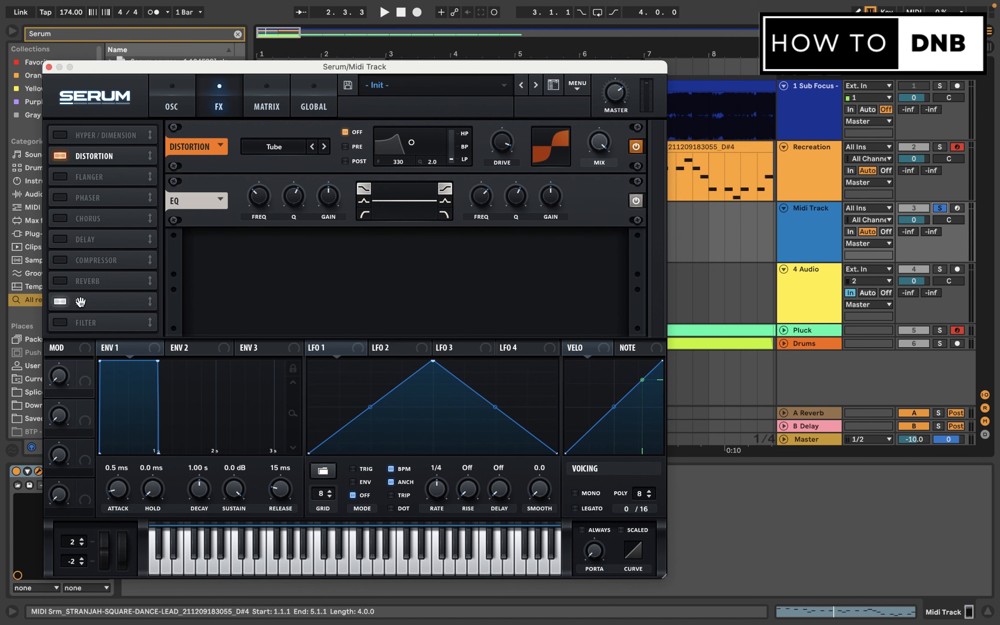
pyautogui.moveTo(96, 303); pyautogui.dragTo(112, 198)
pyautogui.click(364, 214)
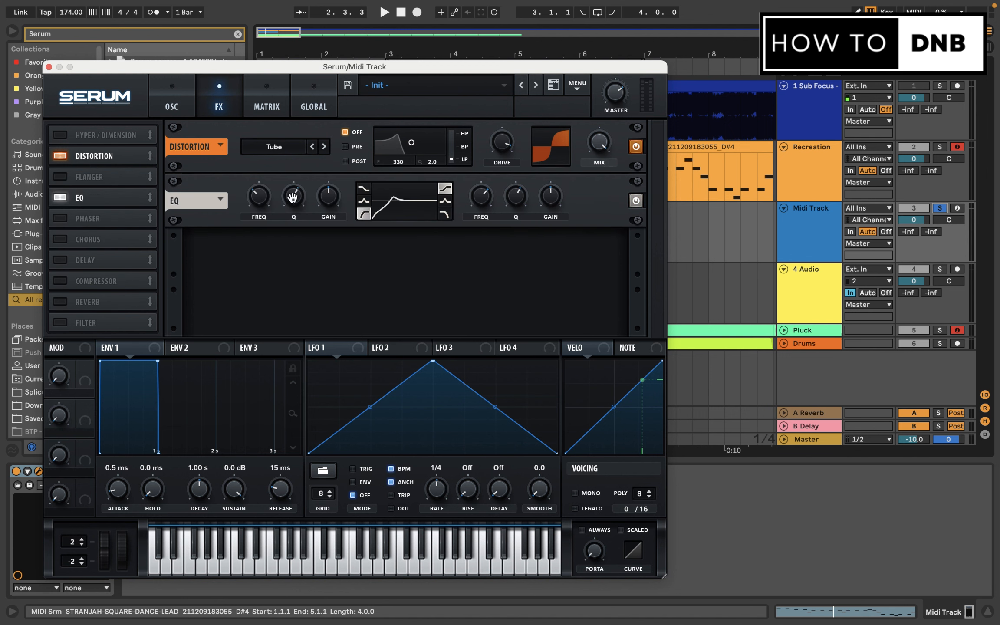
pyautogui.moveTo(295, 196); pyautogui.dragTo(299, 218)
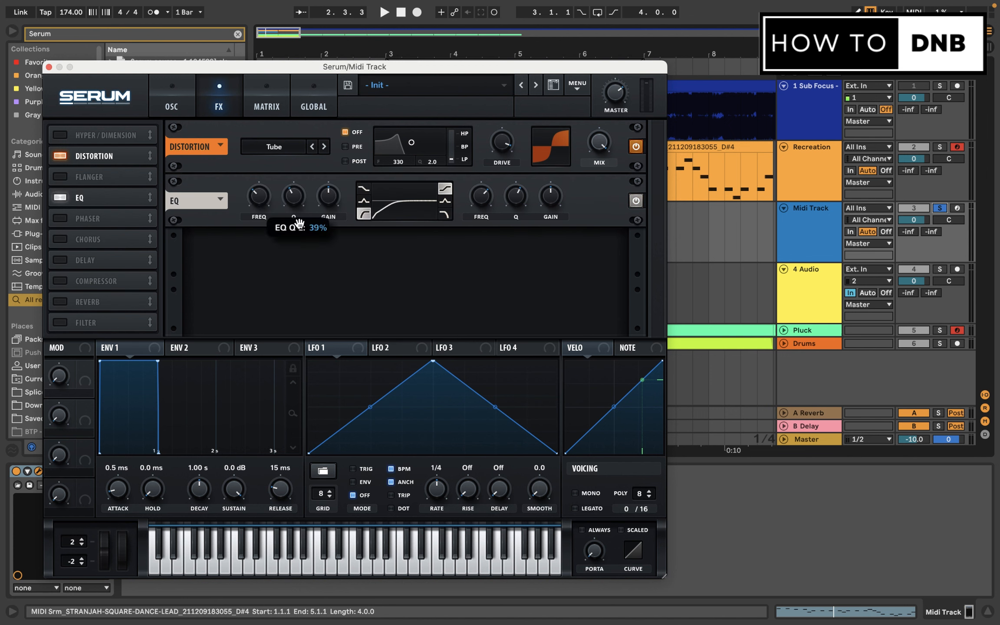
pyautogui.press('space')
pyautogui.moveTo(261, 197); pyautogui.dragTo(262, 192)
pyautogui.press('space')
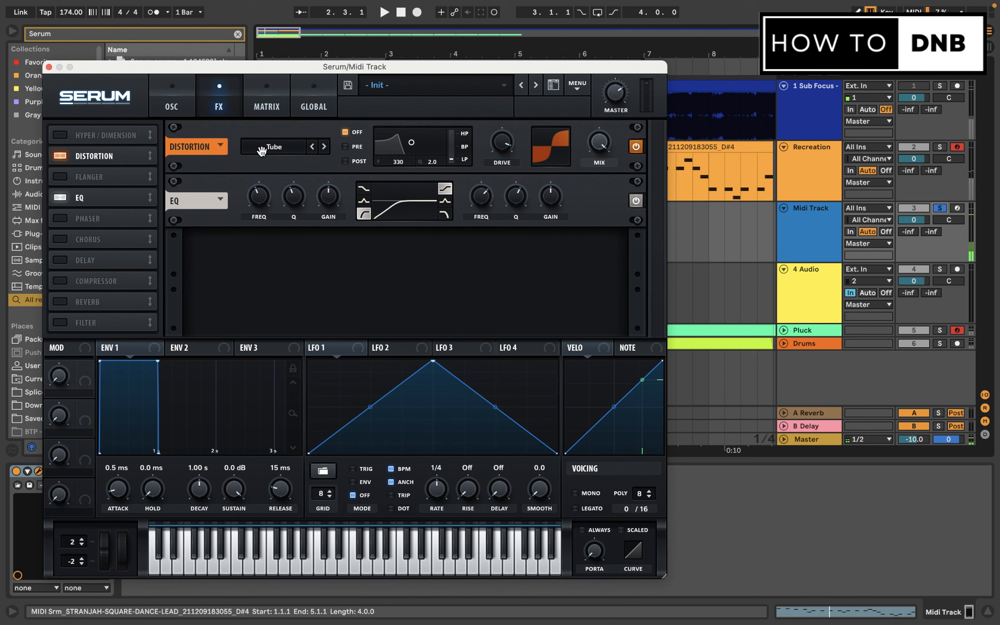
# Step: Set oscillator B's semitone tuning to -7 and play the clip to hear the interval
pyautogui.click(157, 83)
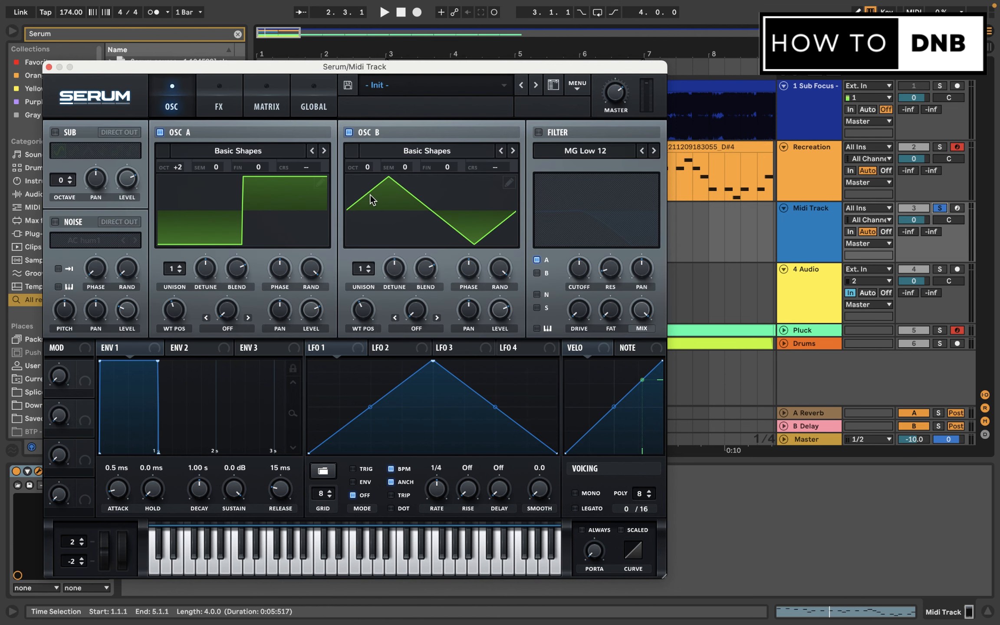
pyautogui.click(405, 170)
pyautogui.press('space')
pyautogui.click(401, 169)
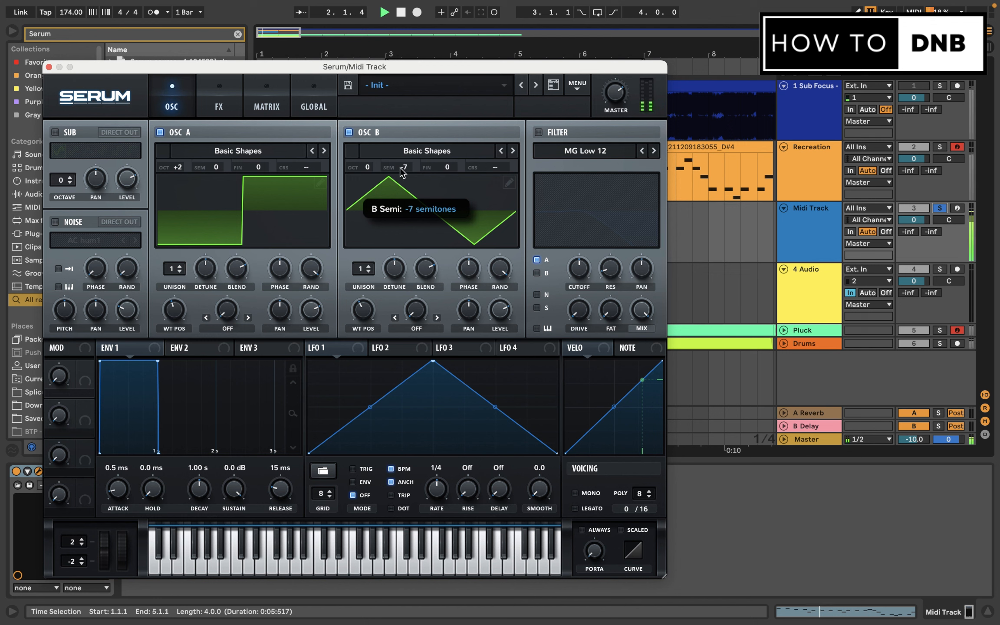
pyautogui.moveTo(403, 170); pyautogui.dragTo(418, 185)
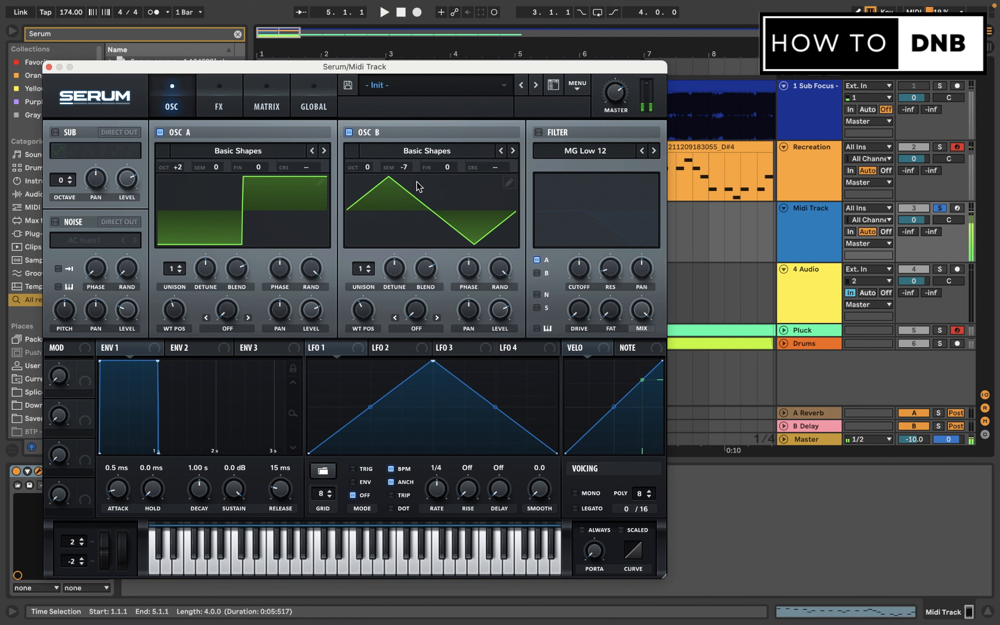
pyautogui.press('space')
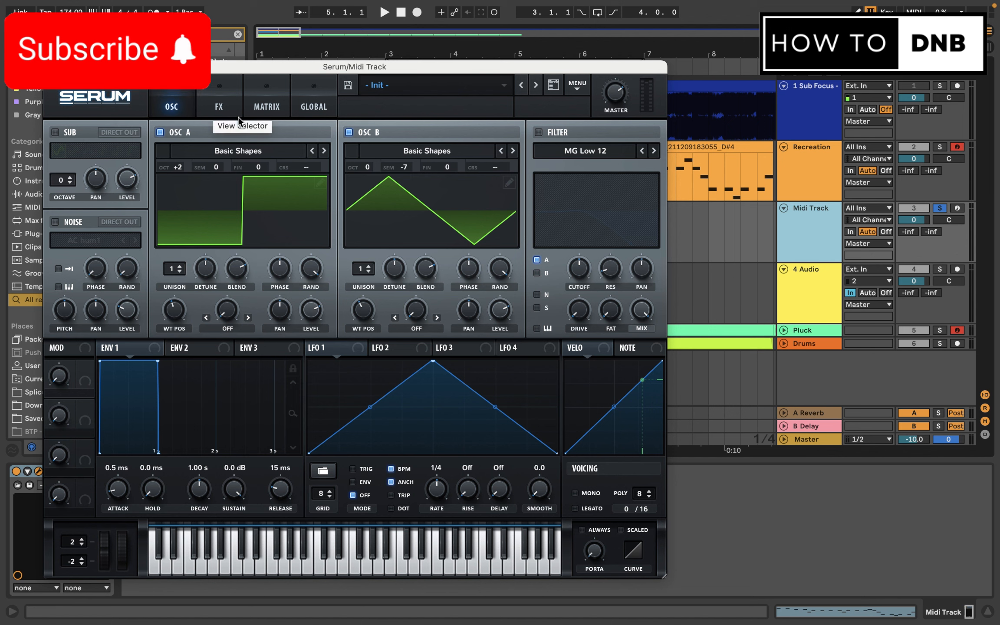
# Step: Reshape LFO 1 into a short curved decay from the start, using envelope mode and a 1/8 rate
pyautogui.click(221, 100)
pyautogui.click(162, 99)
pyautogui.moveTo(432, 362); pyautogui.dragTo(309, 362)
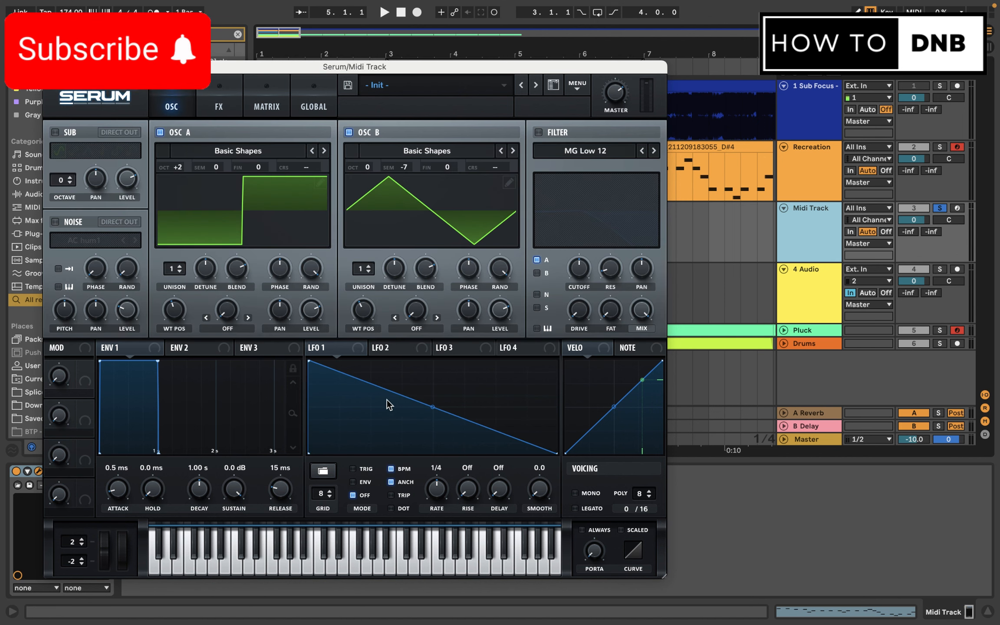
pyautogui.moveTo(389, 405); pyautogui.dragTo(391, 499)
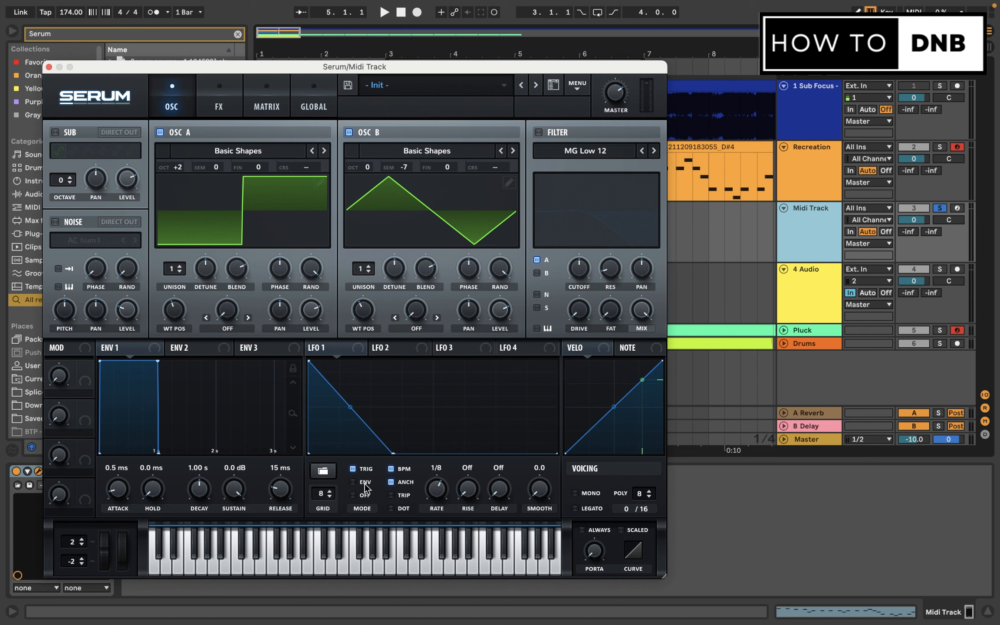
pyautogui.moveTo(350, 406); pyautogui.dragTo(350, 435)
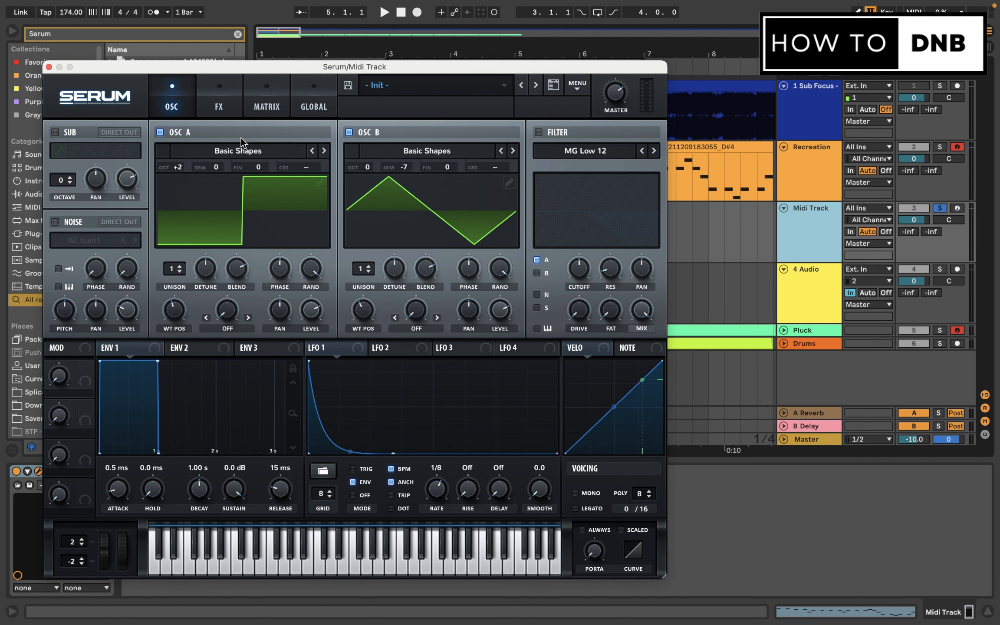
# Step: Route LFO 1 to the global master tuning (Mast.Tun) in the first modulation matrix slot
pyautogui.click(267, 104)
pyautogui.click(82, 153)
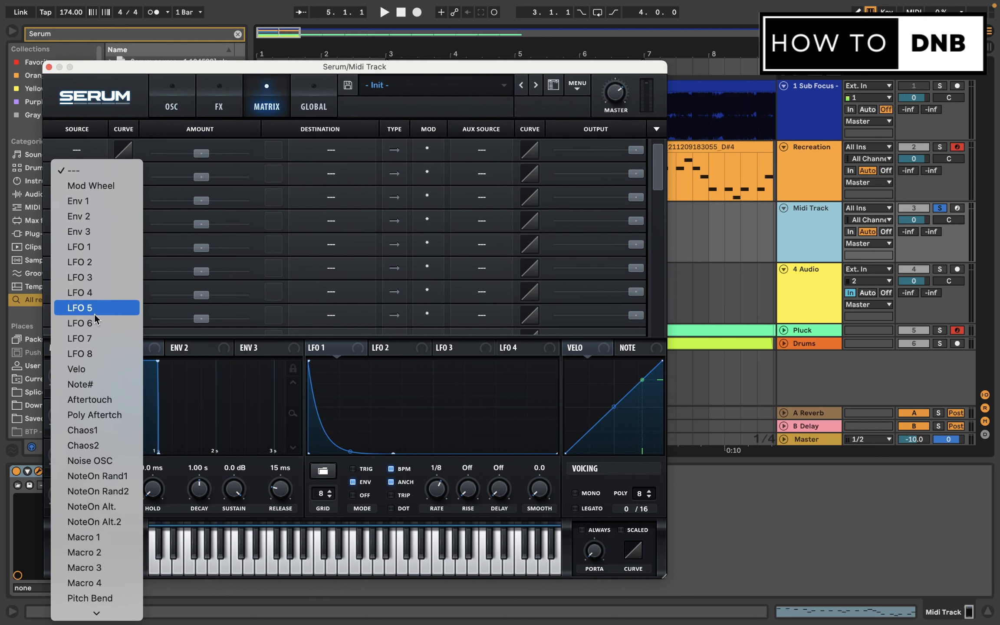
pyautogui.click(105, 245)
pyautogui.click(331, 149)
pyautogui.moveTo(330, 277)
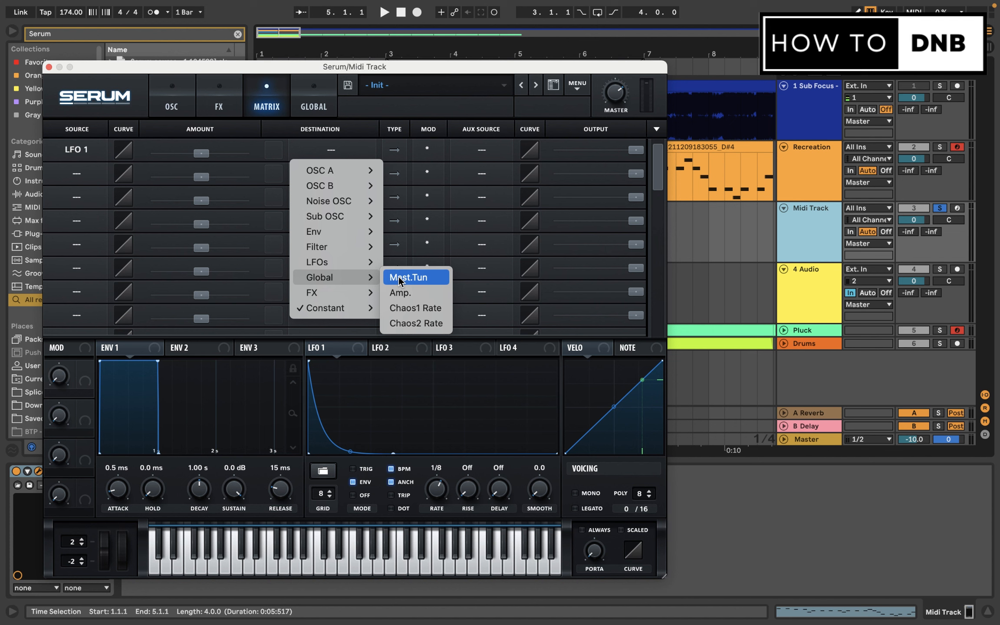
pyautogui.click(408, 277)
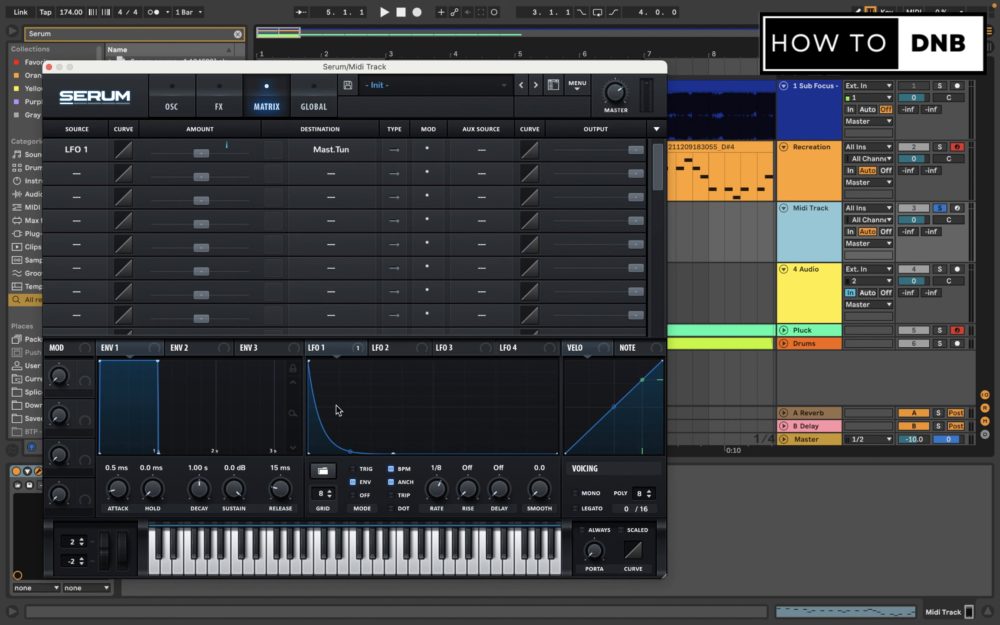
# Step: Set the LFO 1 master tuning modulation amount to 10 and play the clip to hear it
pyautogui.doubleClick(200, 154)
pyautogui.write('10')
pyautogui.press('Return')
pyautogui.press('space')
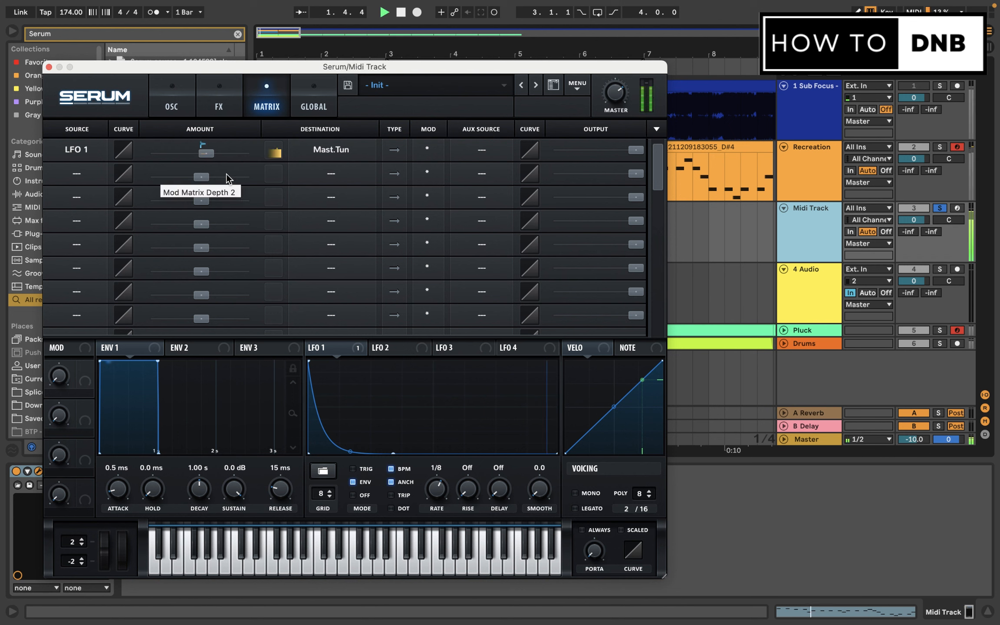
pyautogui.press('space')
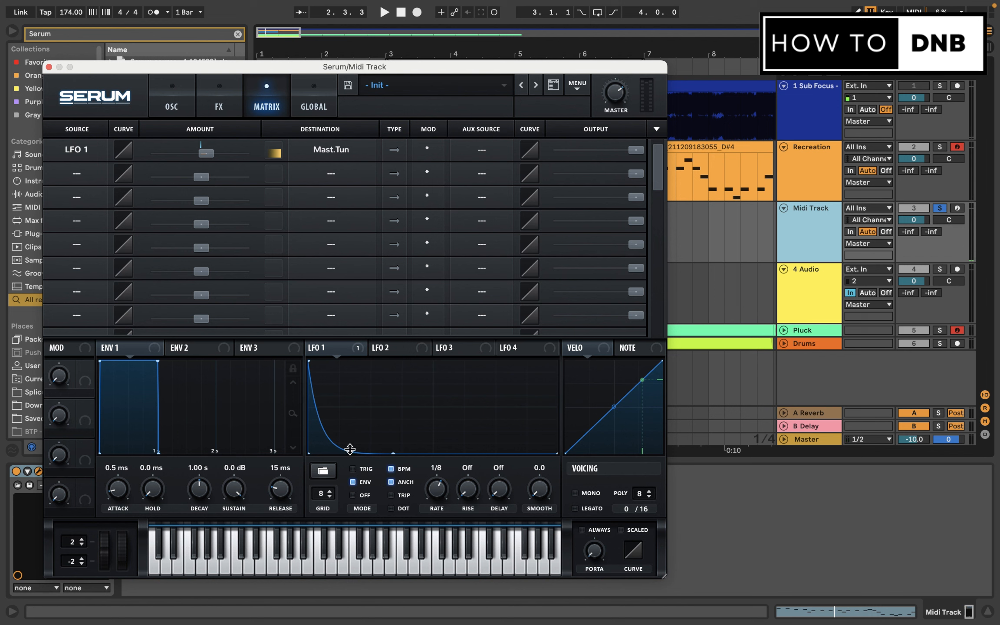
# Step: Make LFO 1's decay curve steeper and play the clip to check the pitch attack
pyautogui.moveTo(350, 449); pyautogui.dragTo(327, 464)
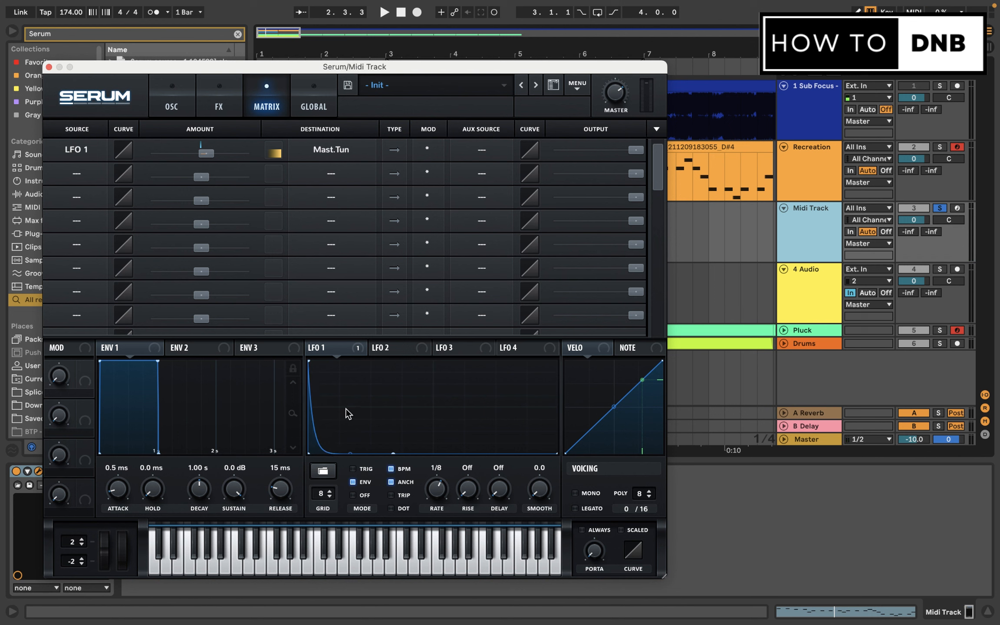
pyautogui.press('space')
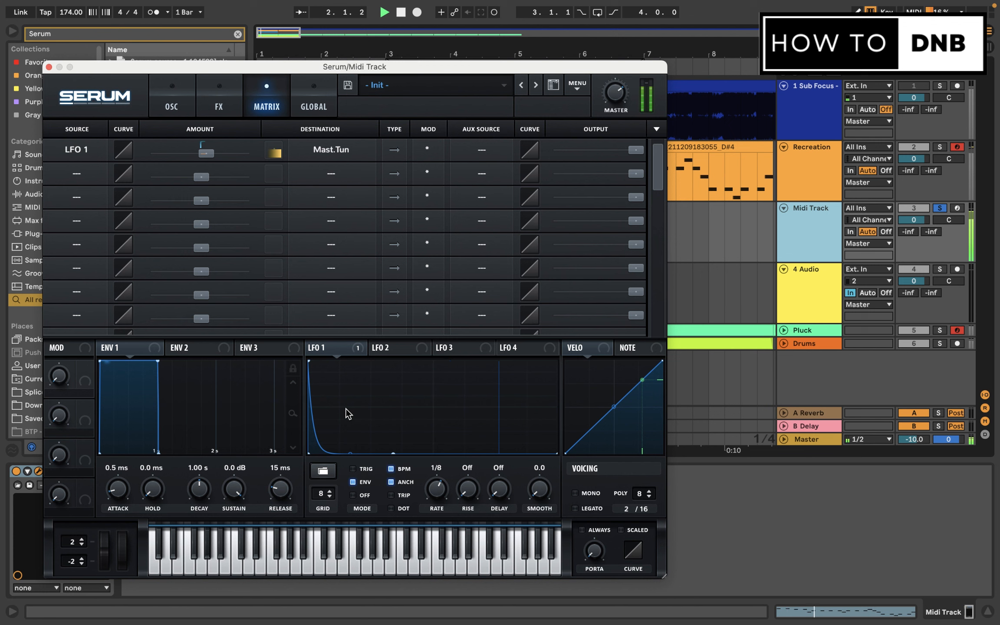
pyautogui.press('space')
# Step: Enable the MG Low 12 filter and assign LFO 1 to modulate its cutoff
pyautogui.click(173, 104)
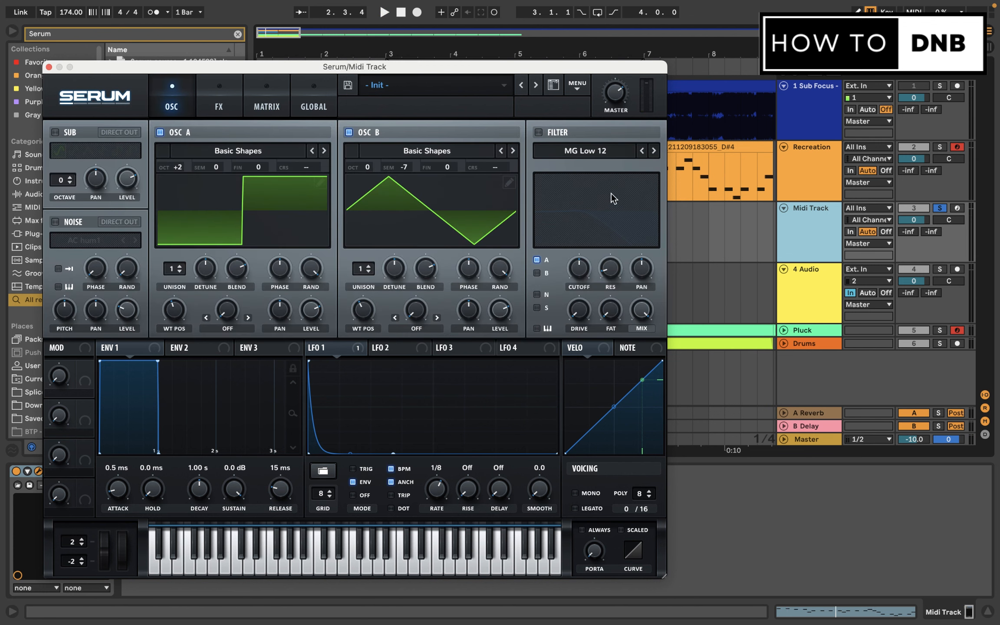
pyautogui.click(538, 132)
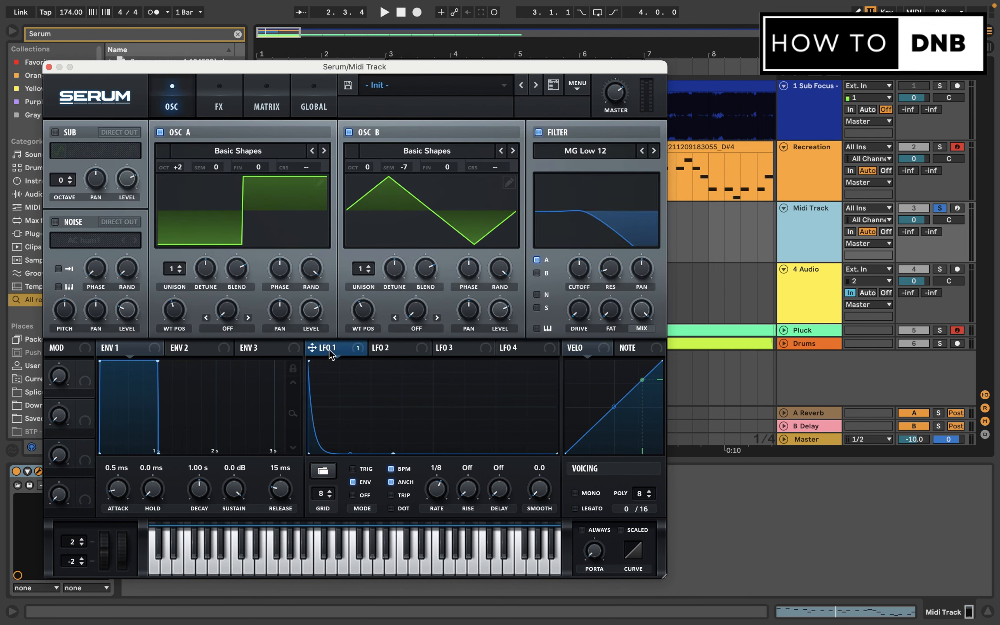
pyautogui.moveTo(322, 351); pyautogui.dragTo(564, 262)
# Step: Route oscillator B through the filter as well and raise the filter cutoff while the clip plays
pyautogui.press('space')
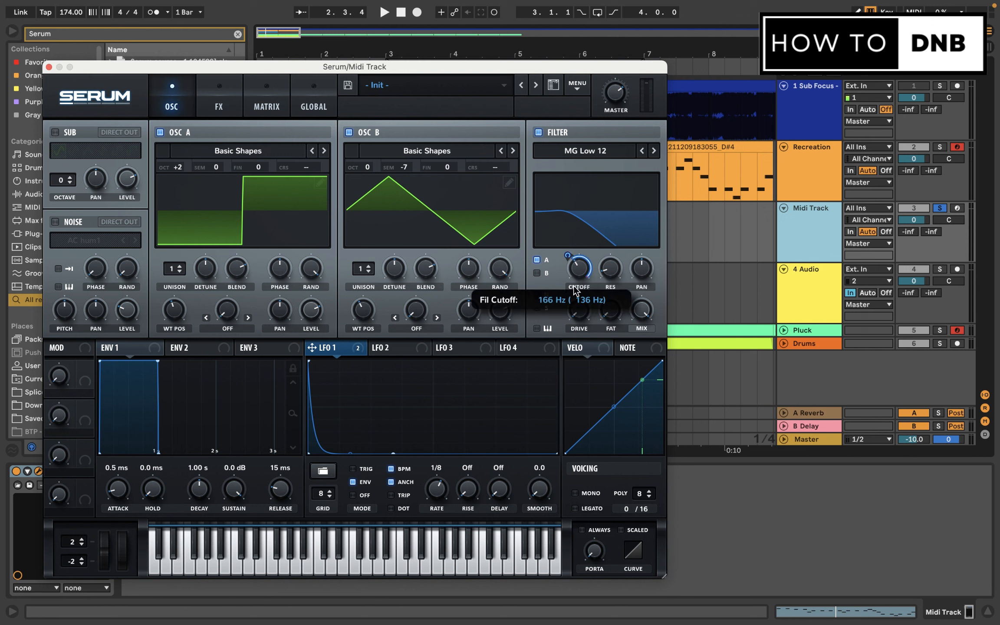
pyautogui.moveTo(582, 270); pyautogui.dragTo(590, 243)
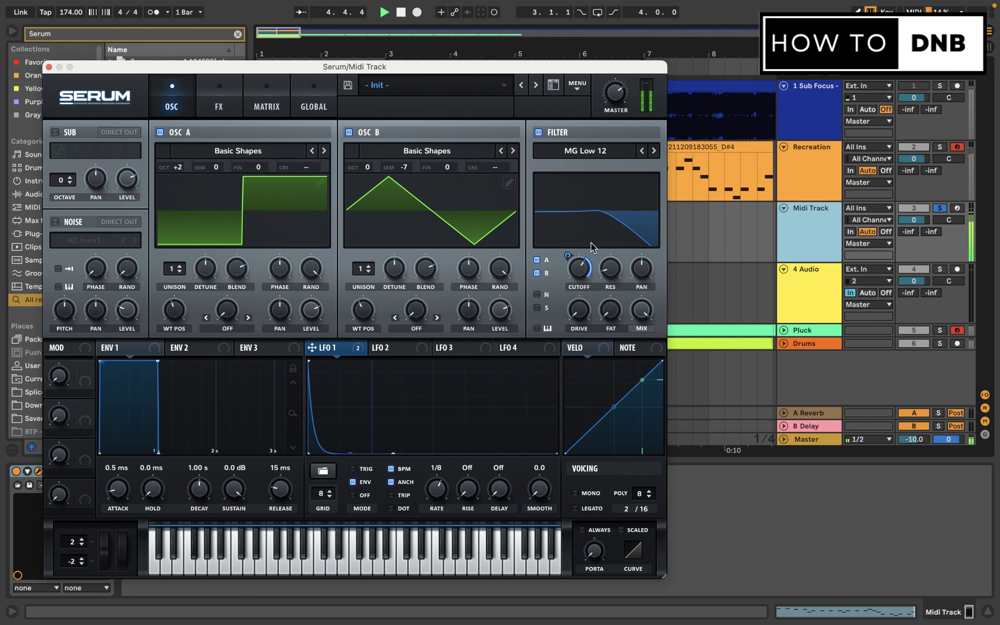
pyautogui.press('space')
# Step: Increase the filter's drive and play the clip to hear it
pyautogui.moveTo(581, 304); pyautogui.dragTo(602, 272)
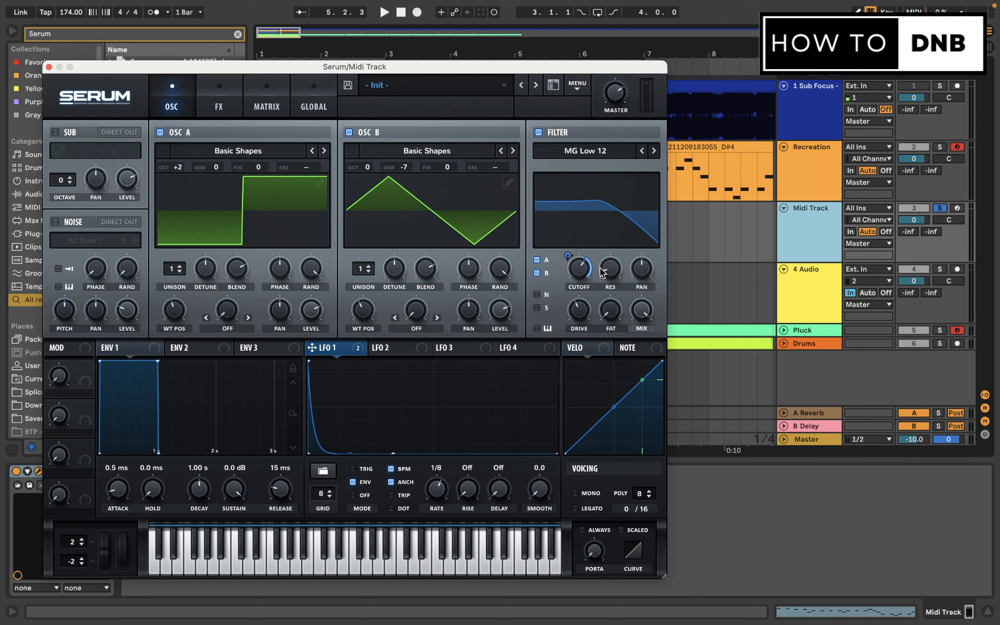
pyautogui.press('space')
pyautogui.press('space')
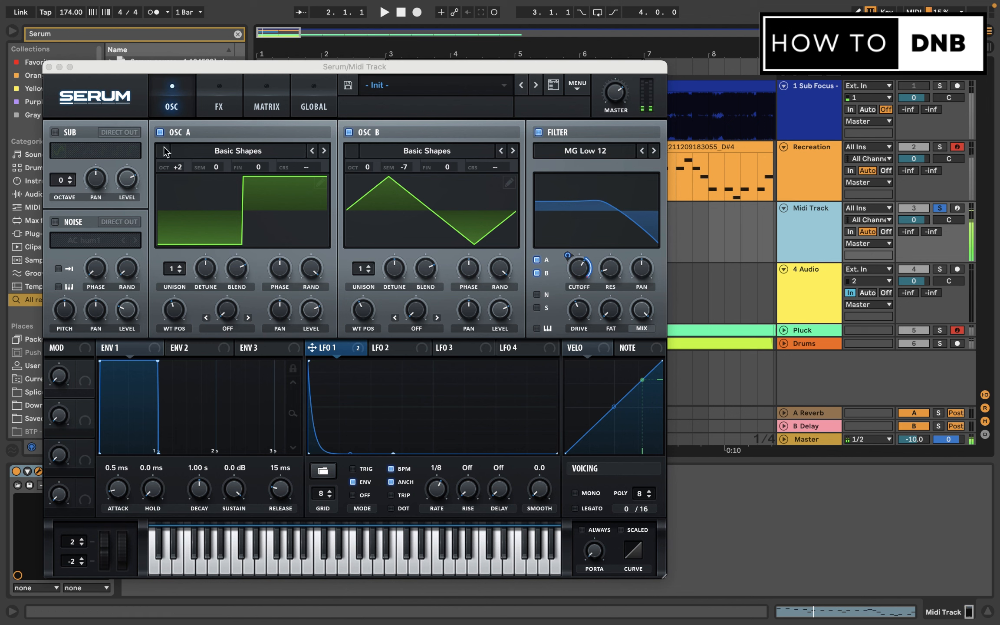
# Step: Switch the distortion's filter to Pre, turn it from low-pass to high-pass at 200 Hz and play the clip
pyautogui.click(218, 105)
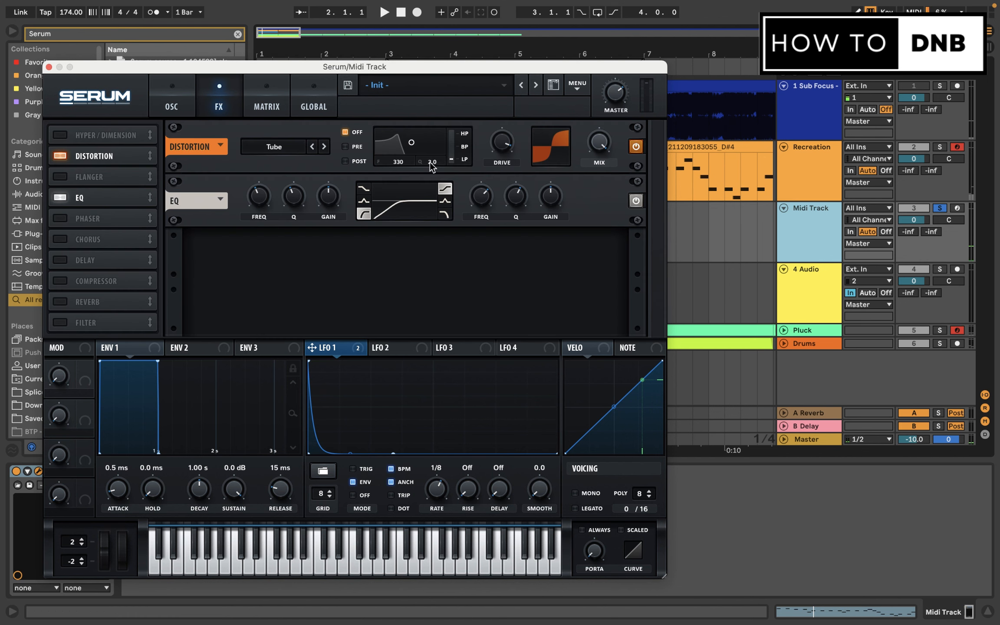
pyautogui.click(346, 147)
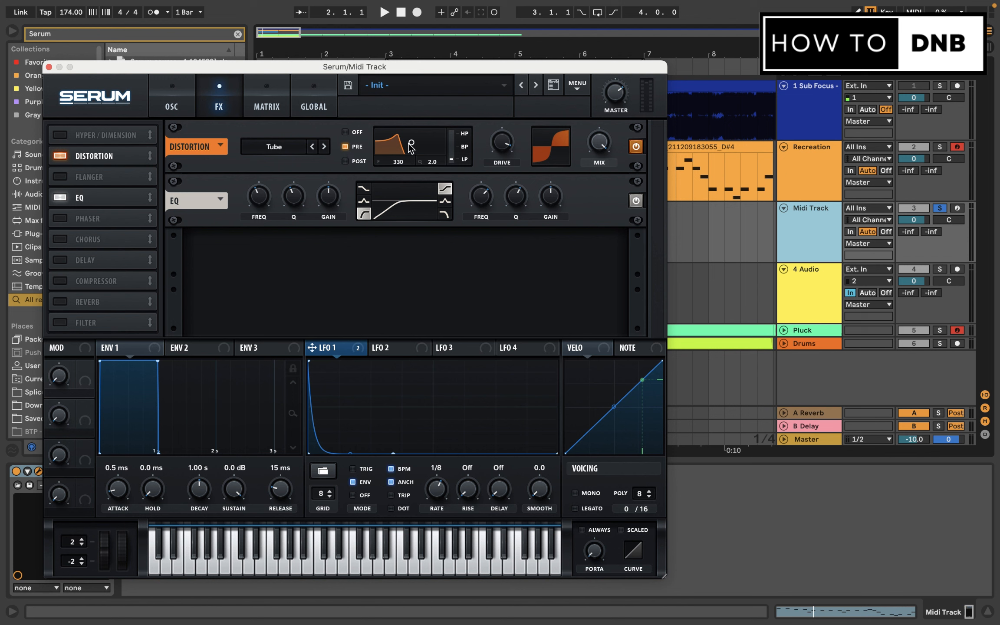
pyautogui.moveTo(411, 147); pyautogui.dragTo(499, 6)
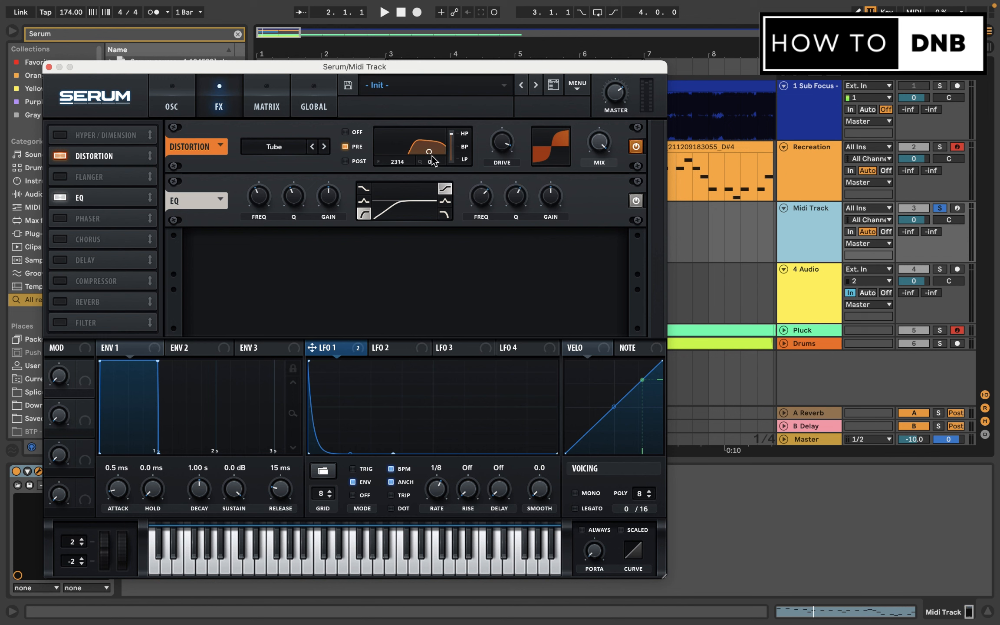
pyautogui.moveTo(429, 153); pyautogui.dragTo(410, 148)
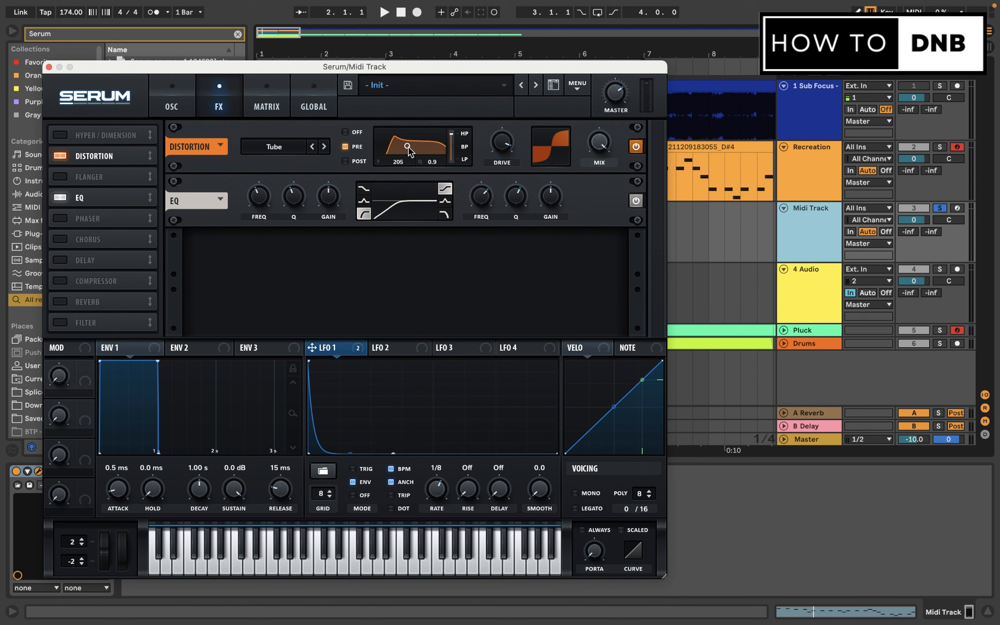
pyautogui.doubleClick(404, 161)
pyautogui.write('200')
pyautogui.press('Return')
pyautogui.press('space')
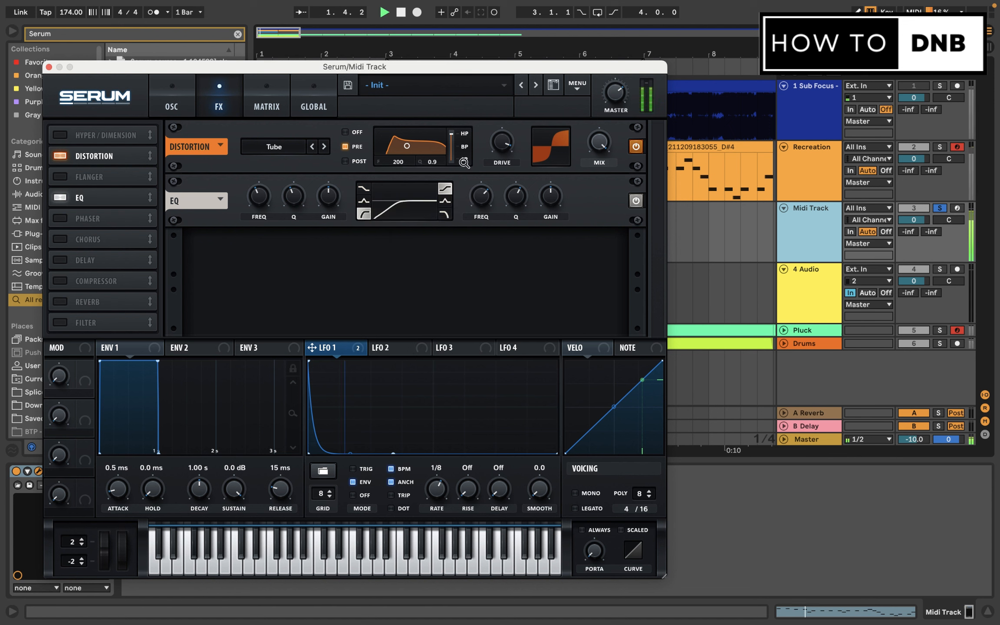
# Step: Set the distortion filter's Q to 1 and fine-tune the distortion drive while the clip plays
pyautogui.press('space')
pyautogui.doubleClick(435, 160)
pyautogui.write('1')
pyautogui.press('Return')
pyautogui.press('space')
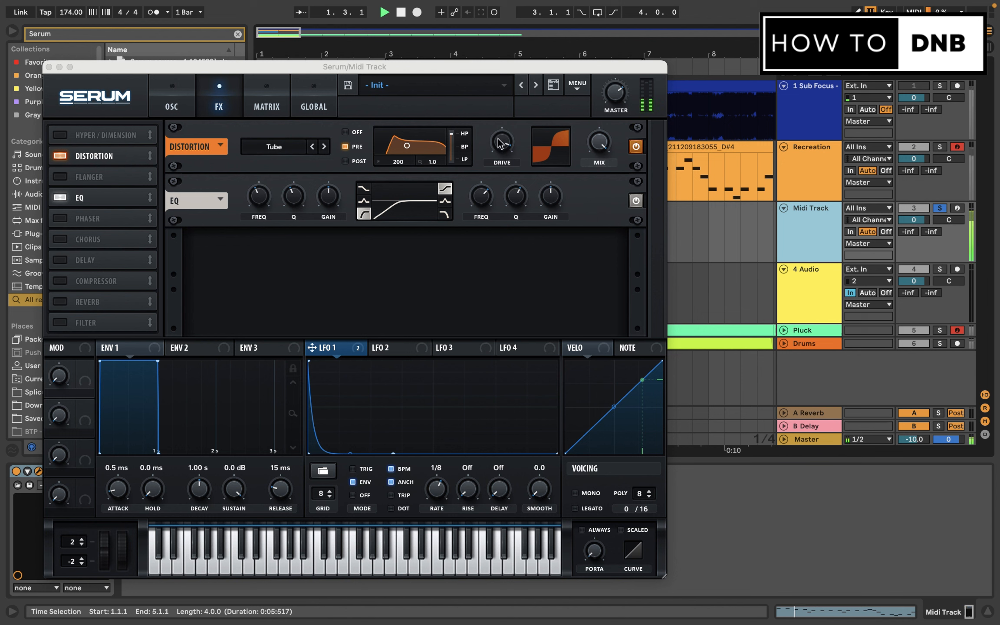
pyautogui.moveTo(502, 143)
pyautogui.mouseDown()
pyautogui.moveTo(519, 130)
pyautogui.moveTo(518, 116)
pyautogui.moveTo(515, 153)
pyautogui.mouseUp()
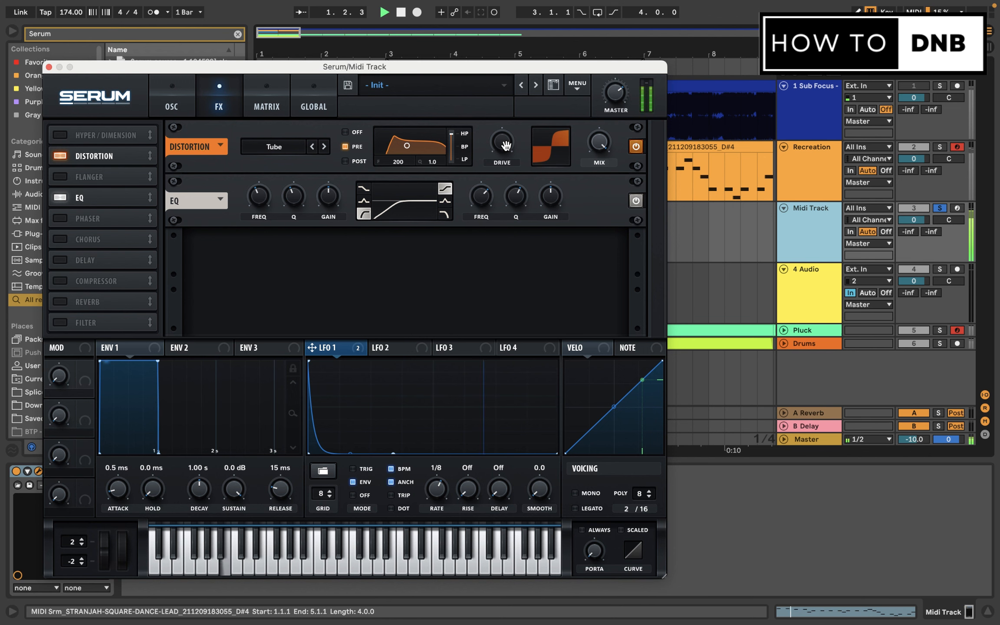
pyautogui.press('space')
# Step: Enable the reverb and delay effects, move the delay directly before the reverb and play the clip
pyautogui.click(172, 99)
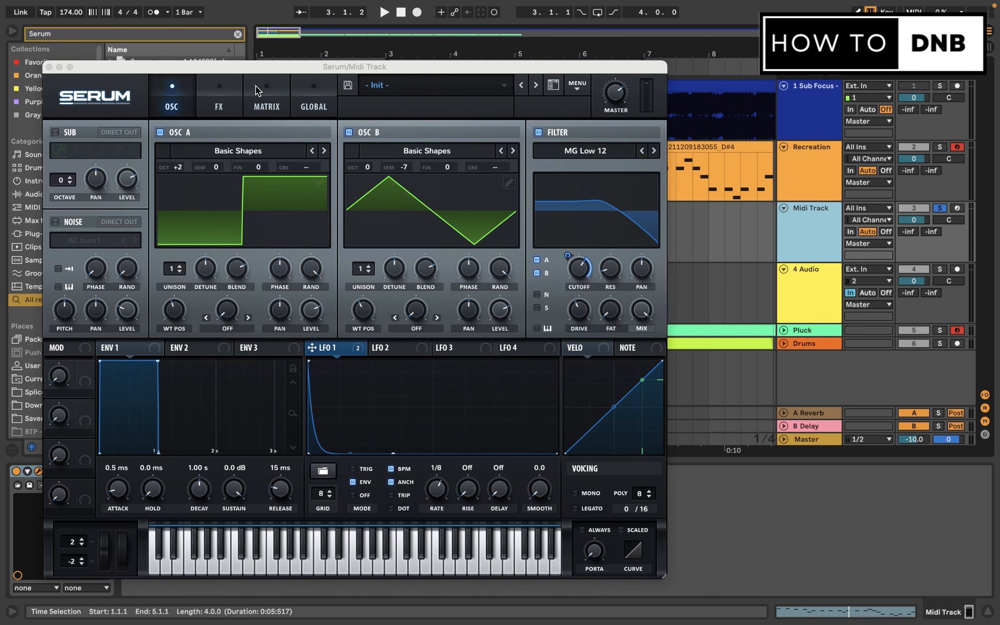
pyautogui.click(220, 98)
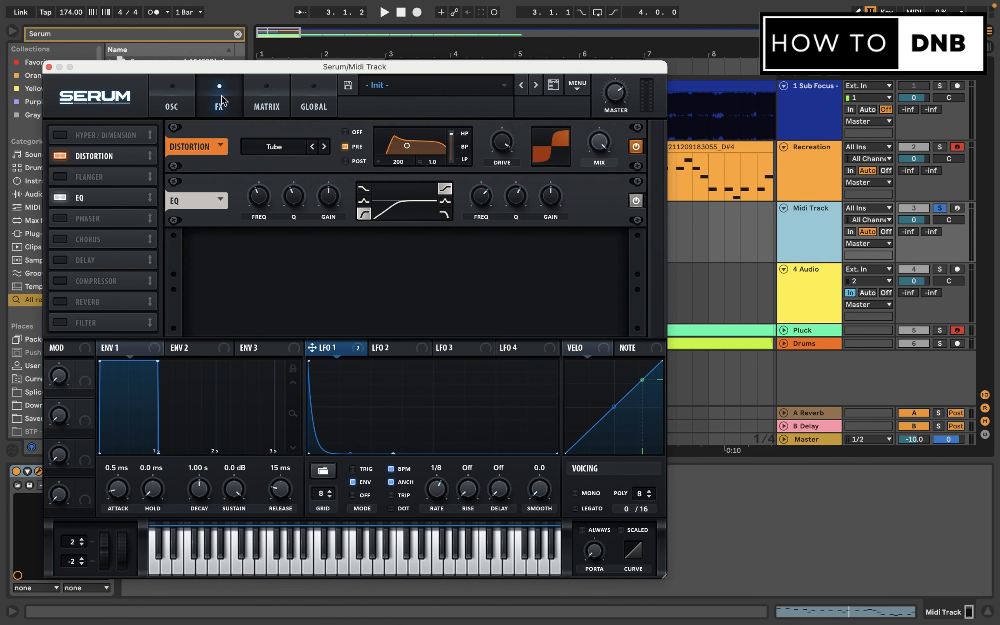
pyautogui.click(65, 301)
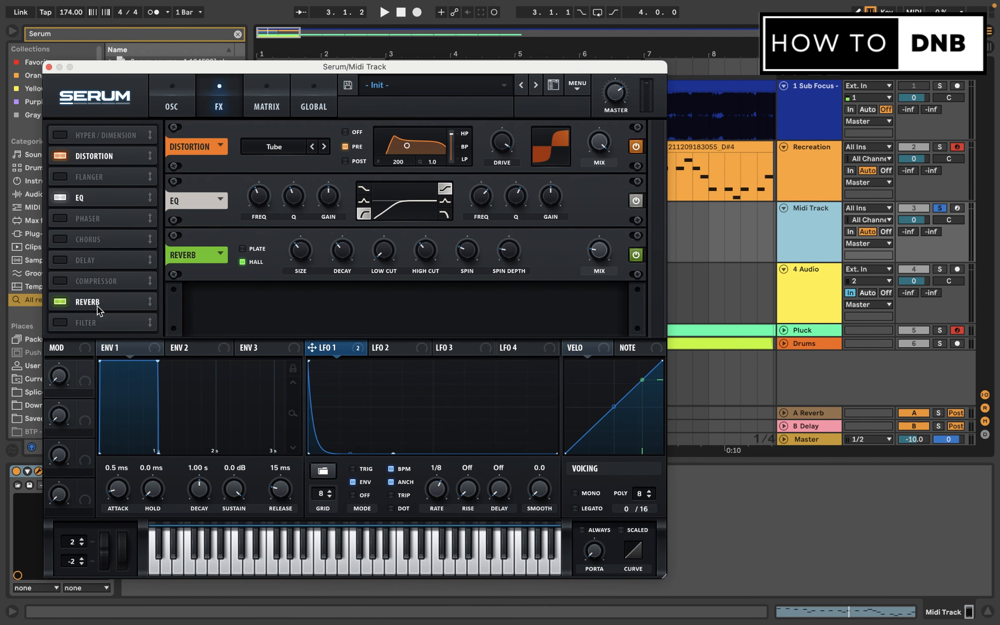
pyautogui.click(64, 261)
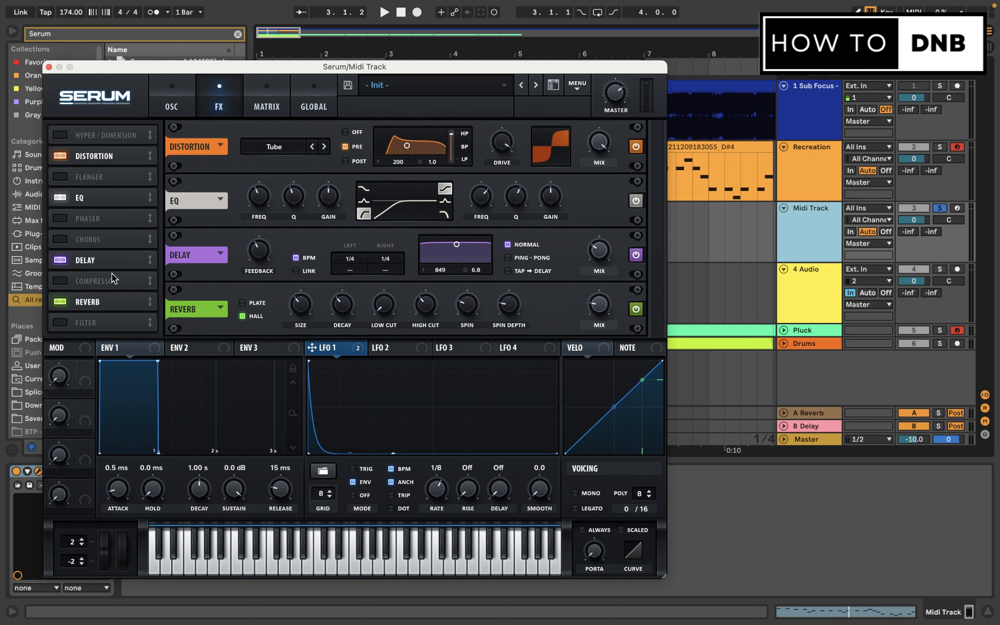
pyautogui.moveTo(112, 274); pyautogui.dragTo(126, 311)
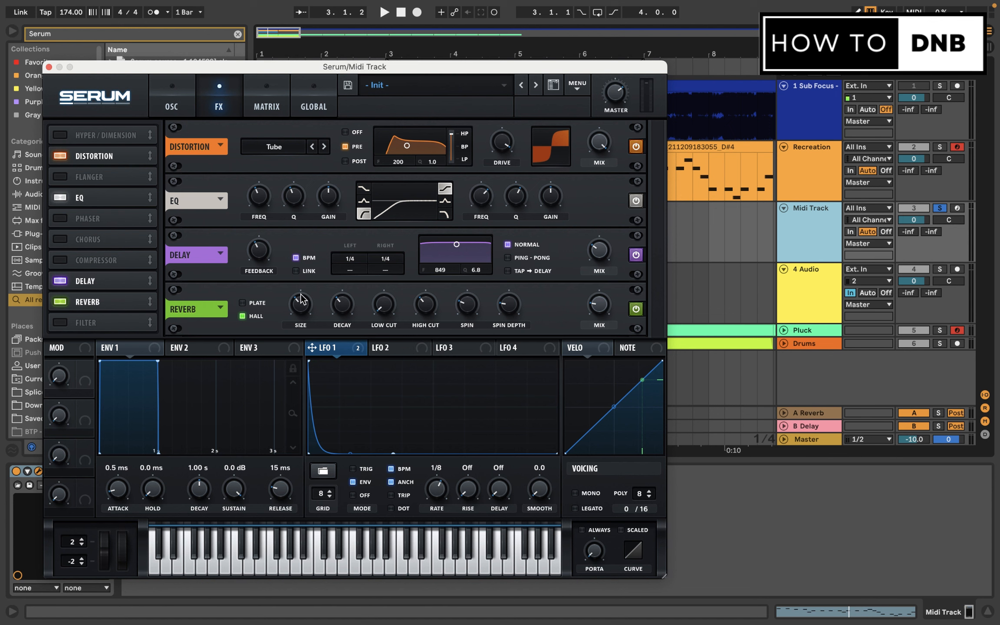
pyautogui.press('space')
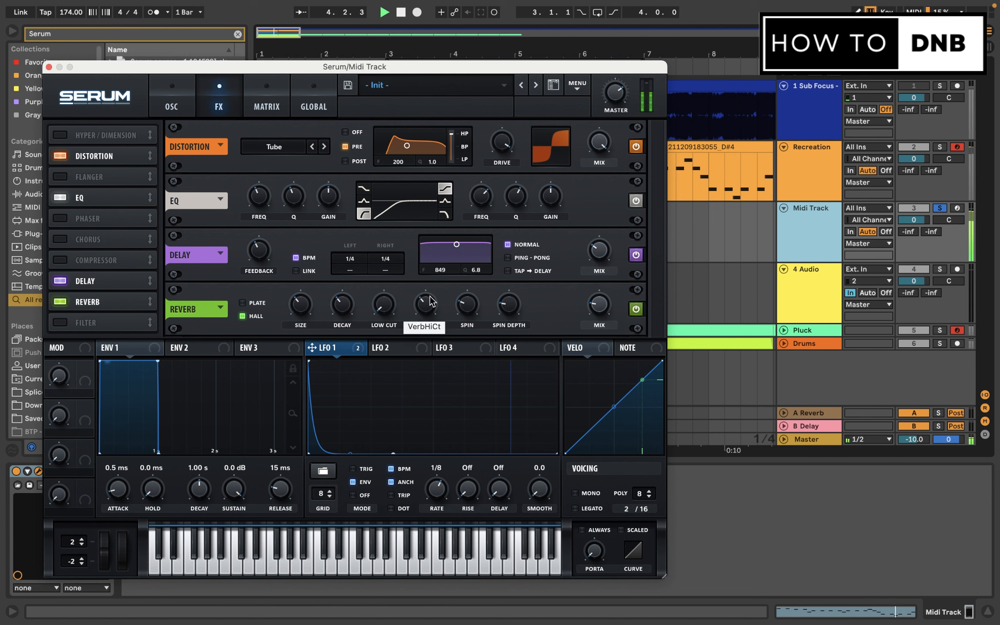
pyautogui.press('space')
# Step: Set the reverb's size to 16% and its decay to 3.9 s, and audition the clip
pyautogui.click(303, 301)
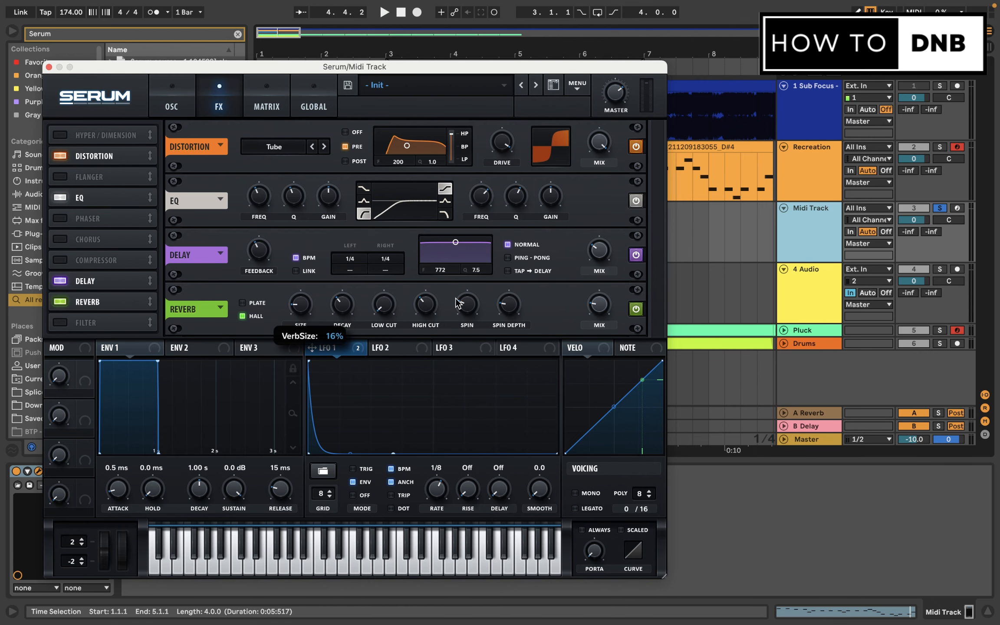
pyautogui.moveTo(347, 319)
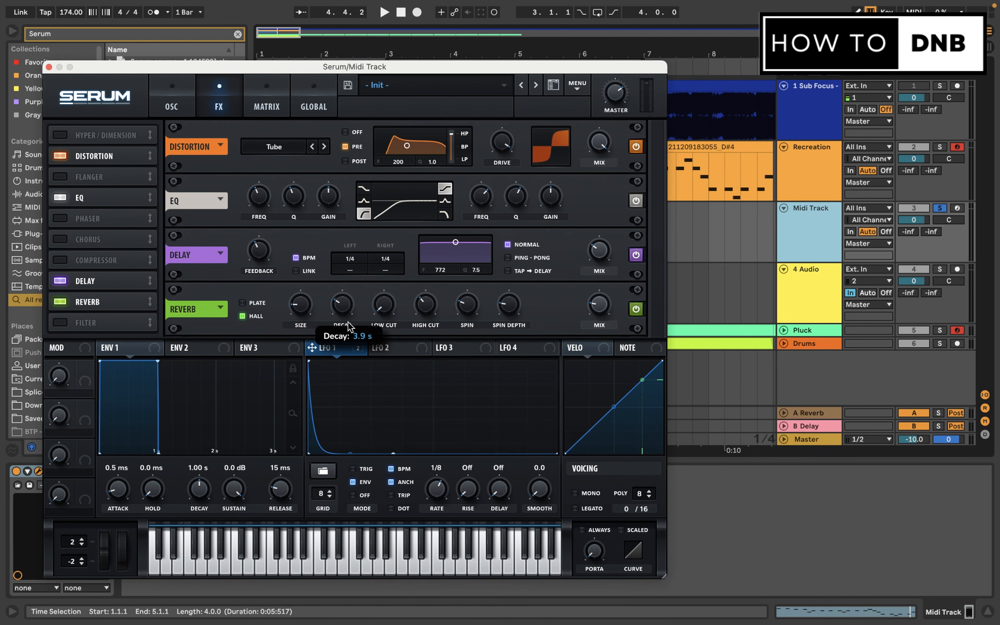
pyautogui.press('space')
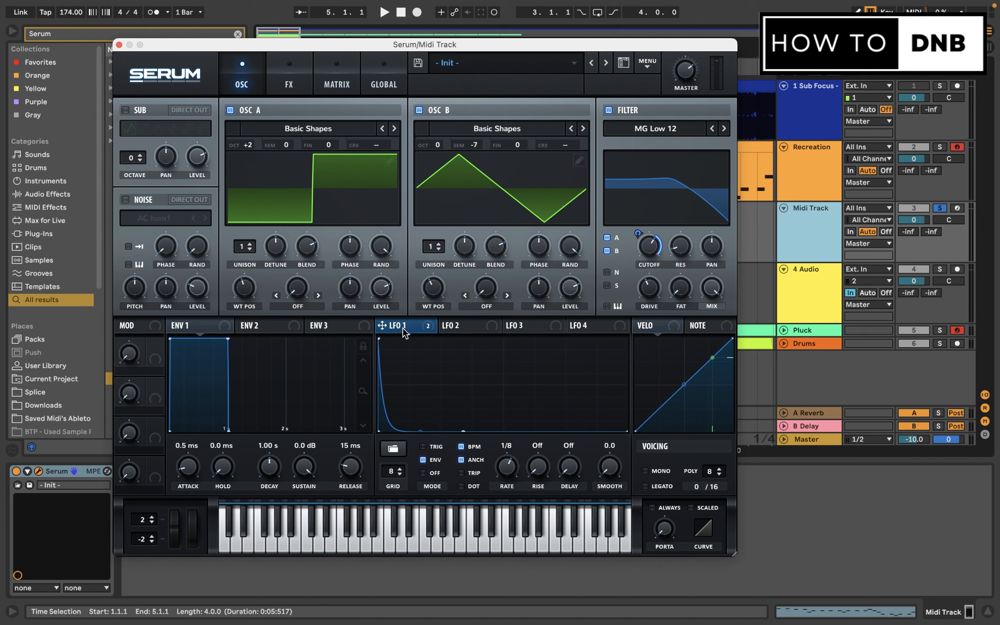
# Step: Change the main filter type to MG Low 24 and play the clip to hear it
pyautogui.moveTo(404, 332)
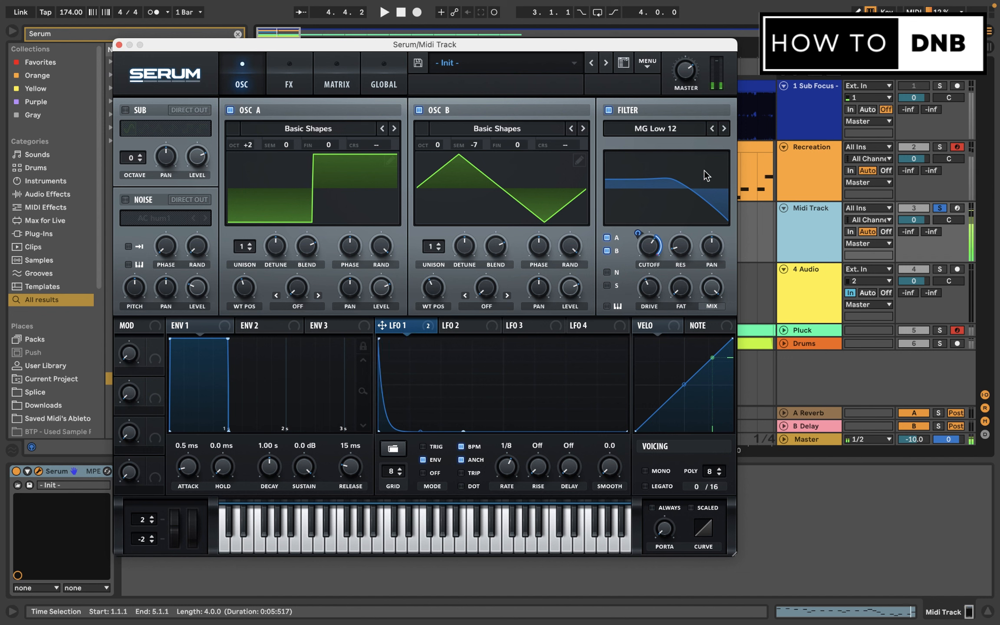
pyautogui.press('space')
pyautogui.click(723, 129)
pyautogui.click(723, 129)
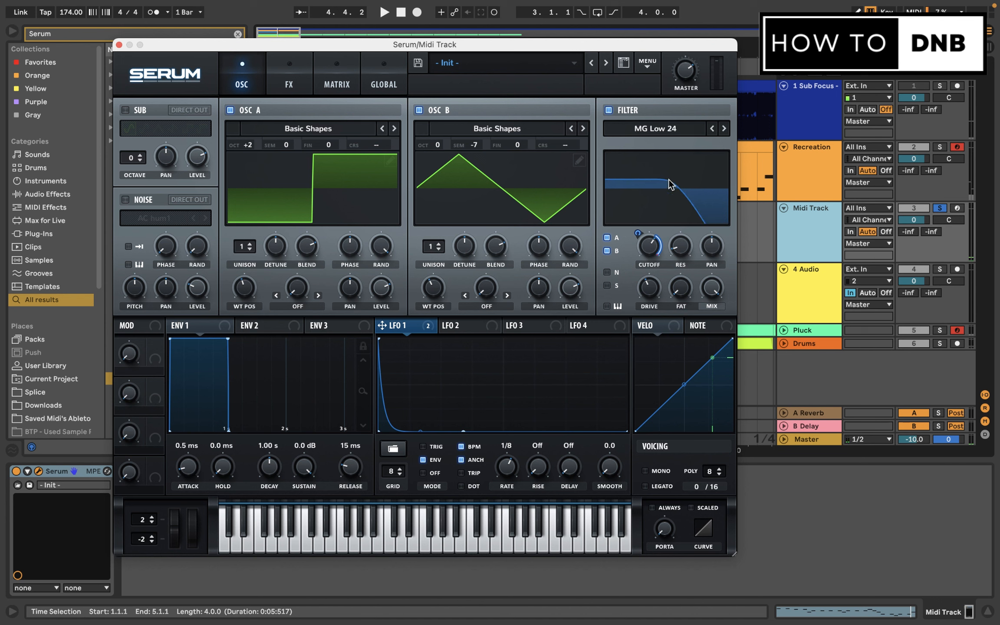
pyautogui.press('space')
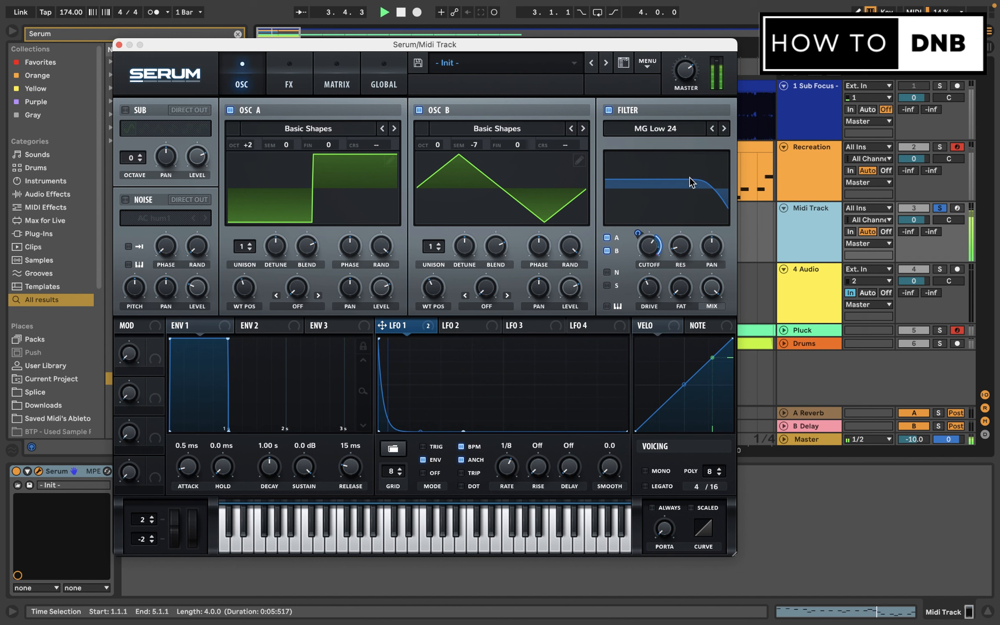
pyautogui.press('space')
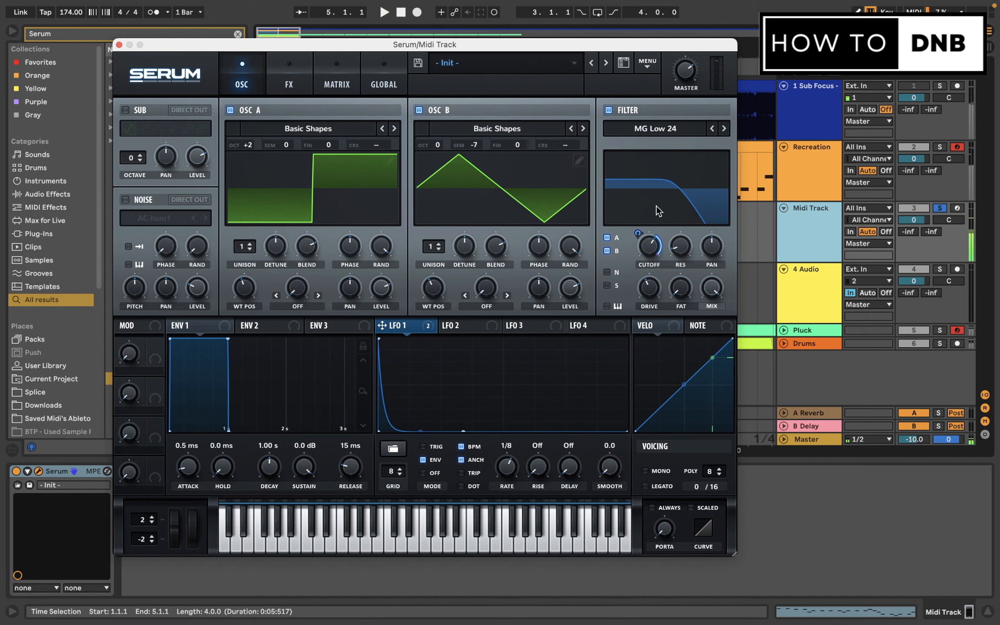
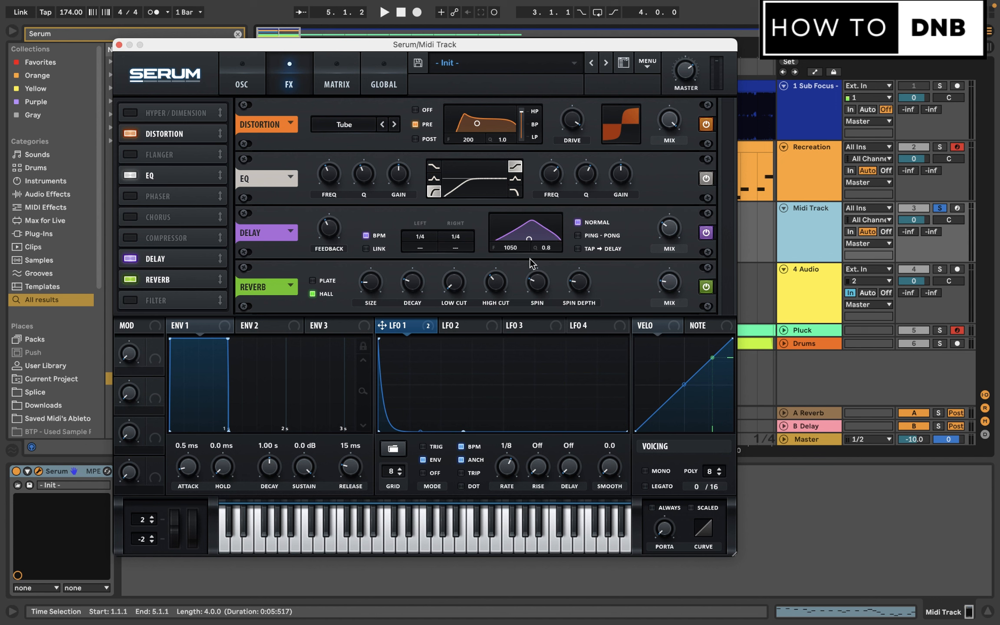
# Step: Audition the clip and add filter and flanger effects before the delay, with the flanger directly ahead of the filter
pyautogui.press('space')
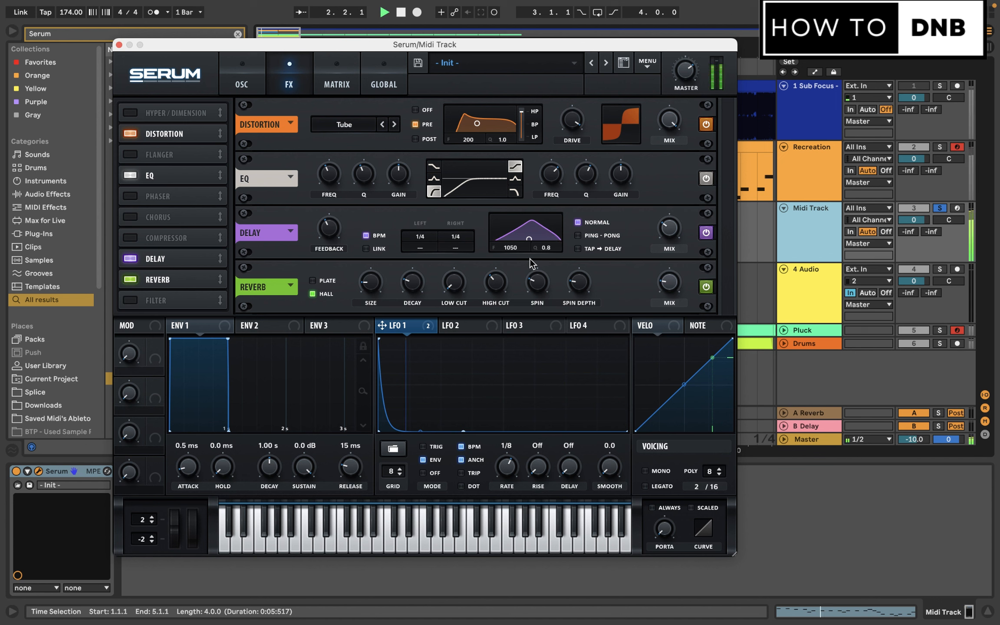
pyautogui.press('space')
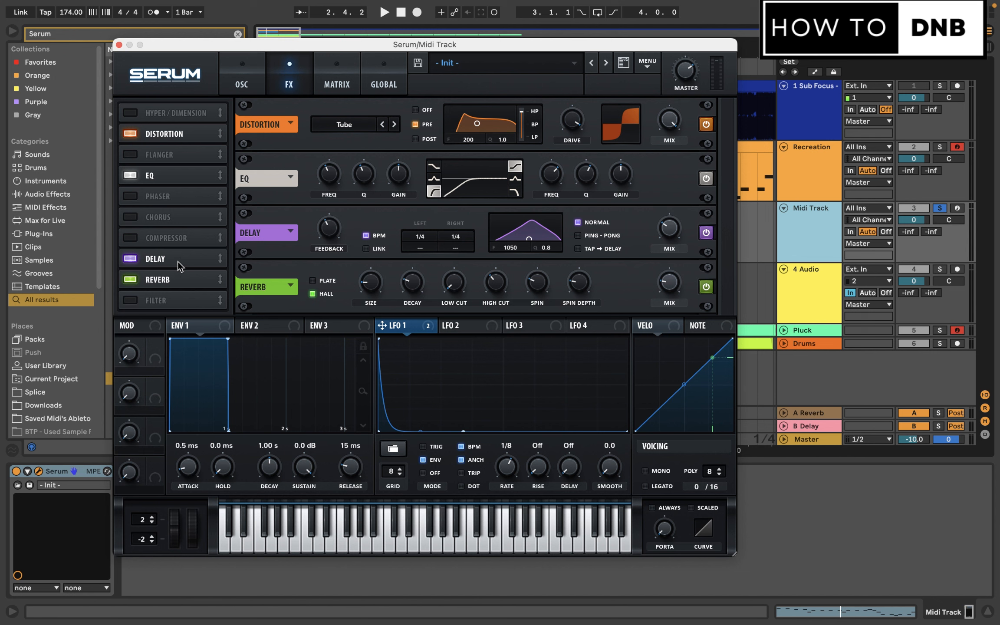
pyautogui.click(136, 301)
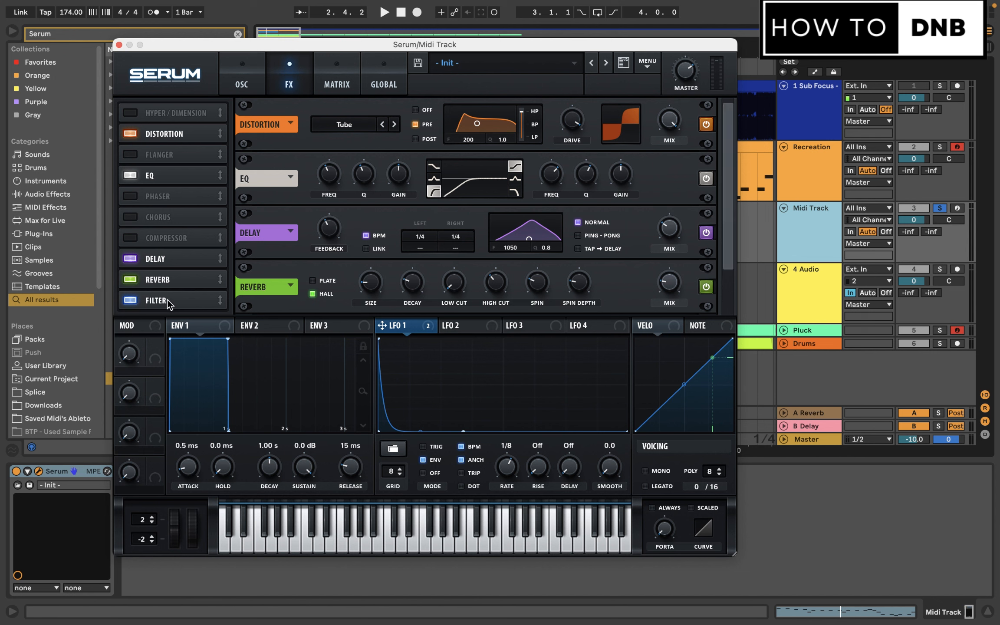
pyautogui.moveTo(167, 299); pyautogui.dragTo(192, 214)
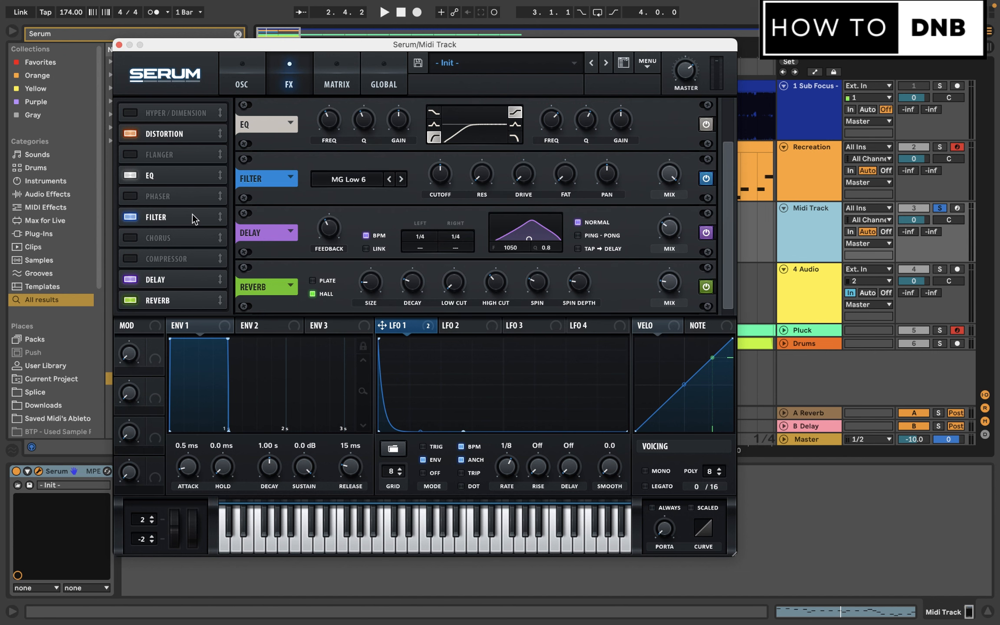
pyautogui.click(133, 154)
pyautogui.moveTo(135, 154); pyautogui.dragTo(214, 206)
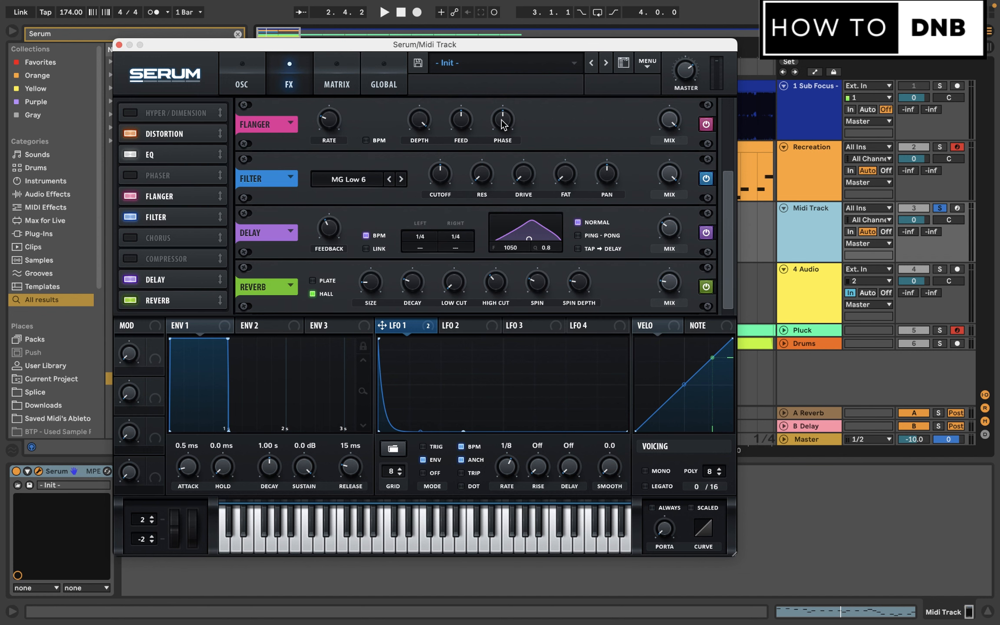
# Step: Lower the flanger's phase, adjust its rate and set the effects filter's pan to 67%
pyautogui.moveTo(502, 125); pyautogui.dragTo(501, 152)
pyautogui.moveTo(611, 179); pyautogui.dragTo(623, 169)
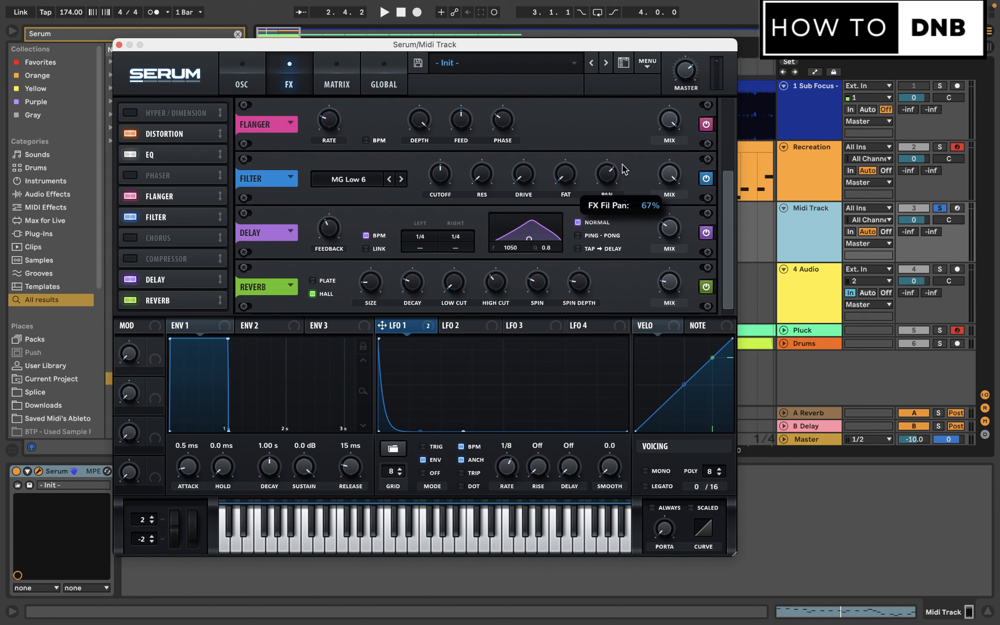
pyautogui.moveTo(325, 117); pyautogui.dragTo(327, 125)
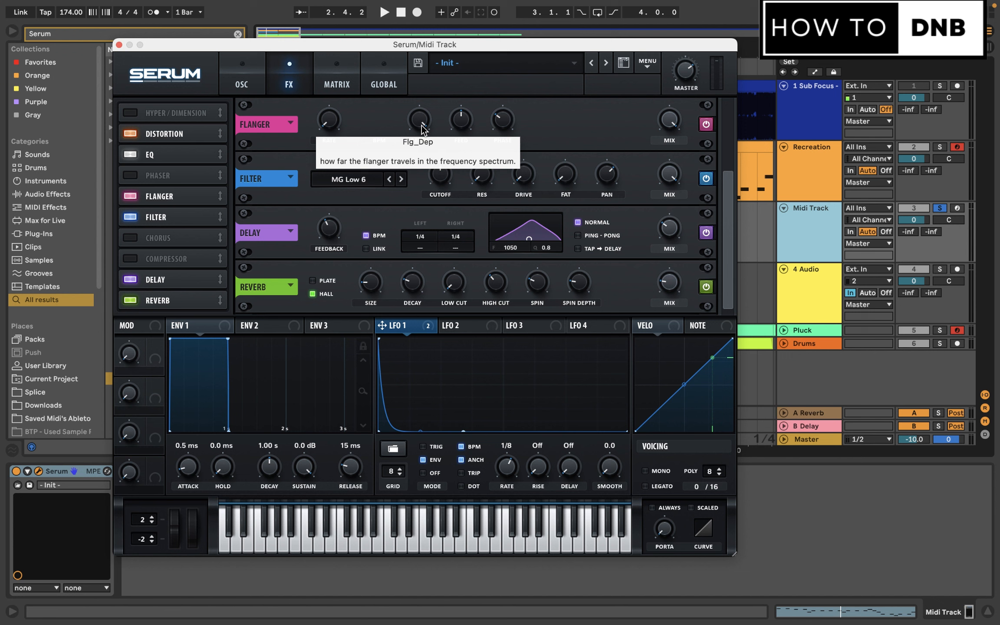
# Step: Change the effects filter's type to Reverb from the Misc group
pyautogui.click(359, 178)
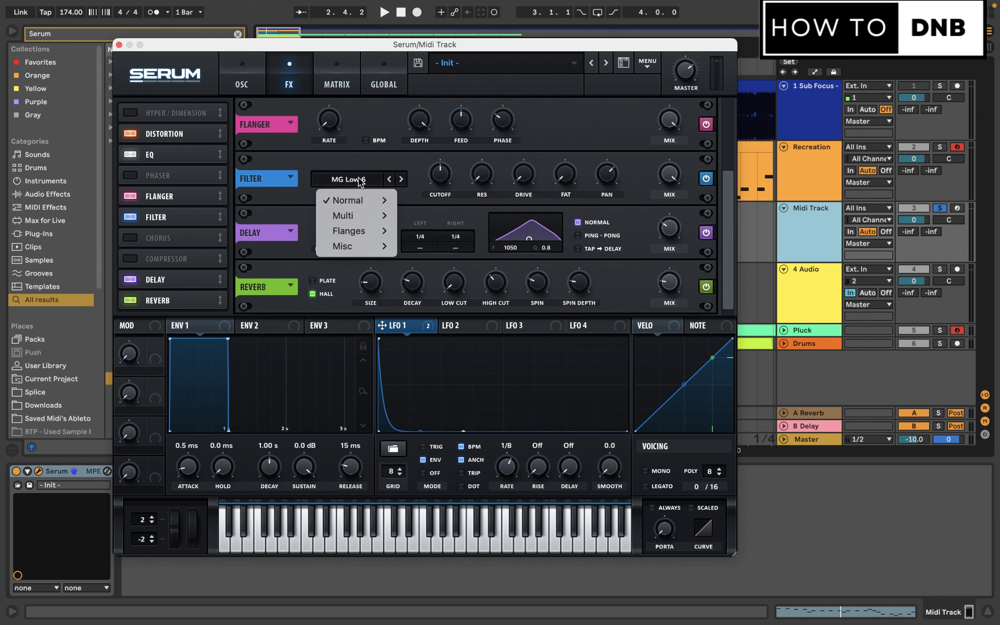
pyautogui.click(374, 108)
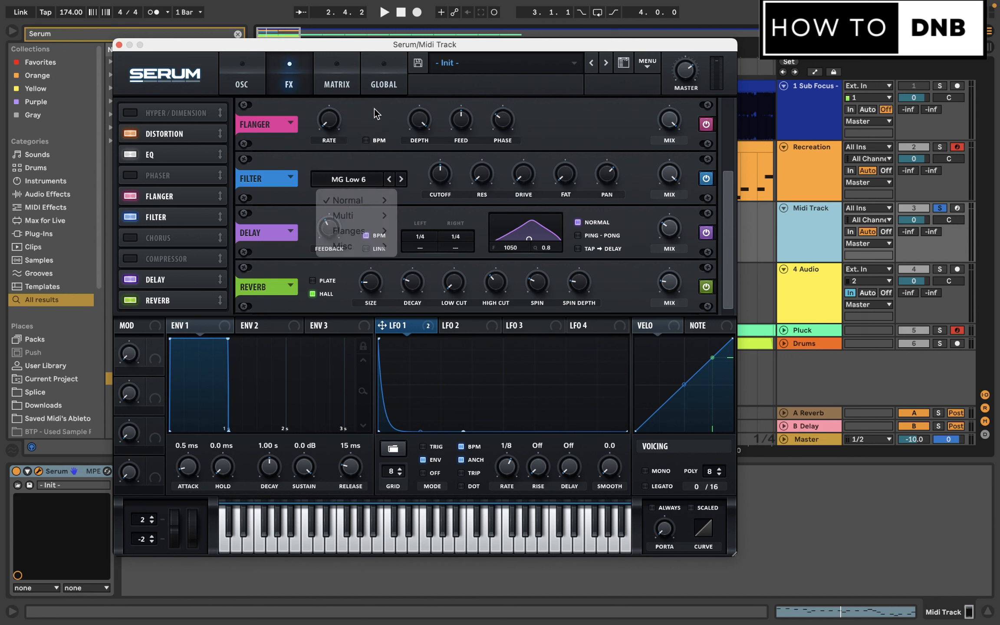
pyautogui.click(372, 178)
pyautogui.moveTo(373, 245)
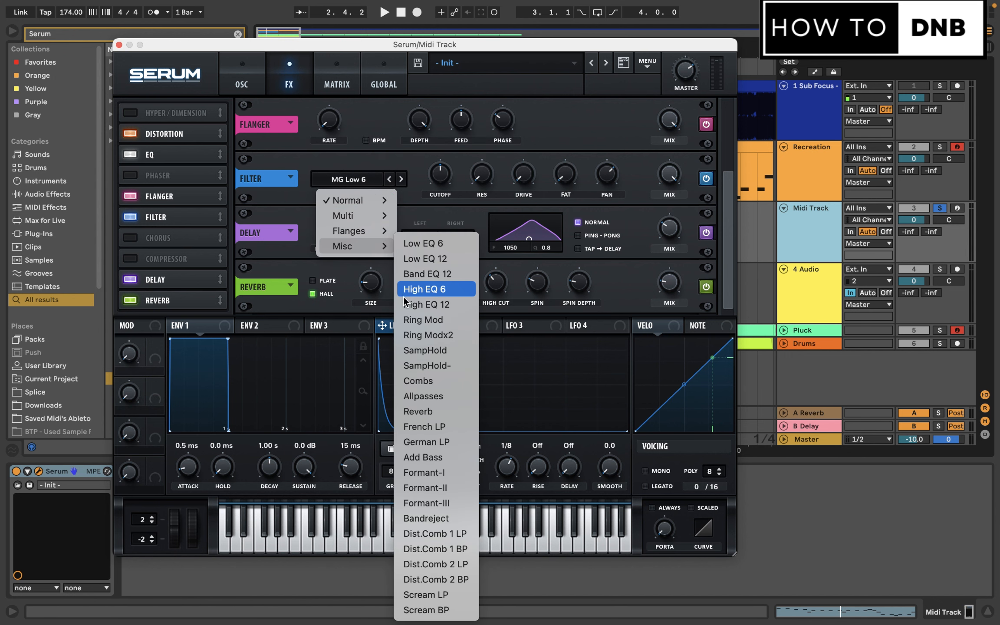
pyautogui.click(450, 410)
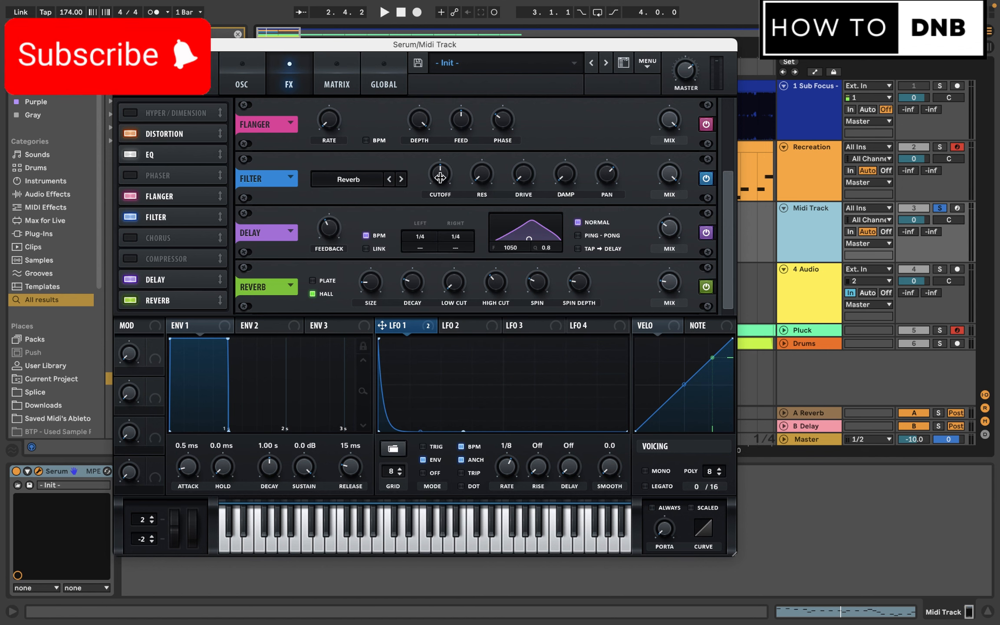
# Step: Lower the Reverb-type effects filter's cutoff, audition it with the clip and reduce its mix
pyautogui.moveTo(440, 177); pyautogui.dragTo(440, 185)
pyautogui.press('space')
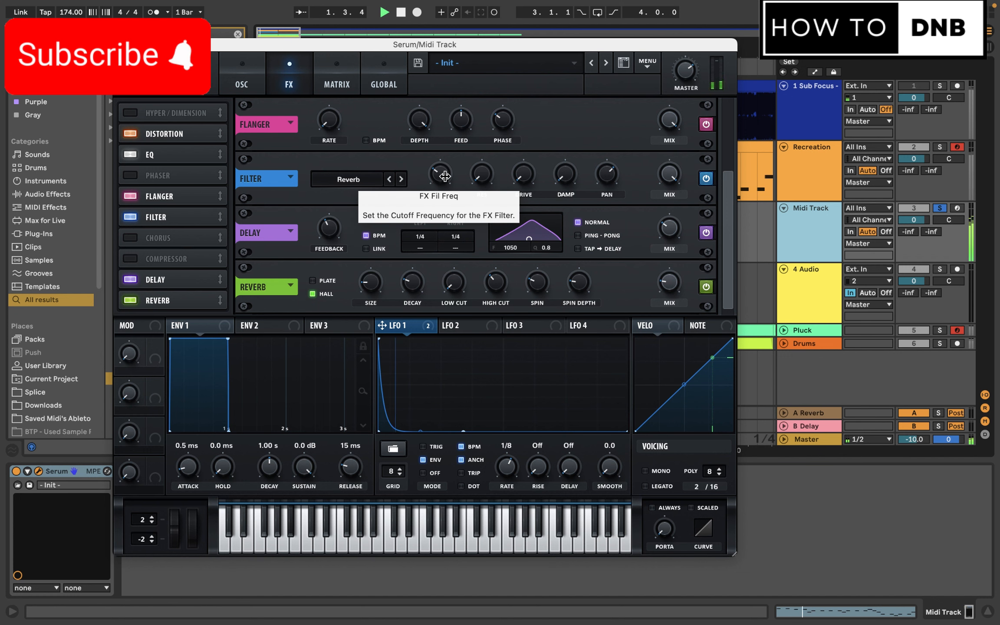
pyautogui.moveTo(444, 176)
pyautogui.mouseDown()
pyautogui.moveTo(440, 202)
pyautogui.moveTo(451, 162)
pyautogui.moveTo(450, 178)
pyautogui.mouseUp()
pyautogui.press('space')
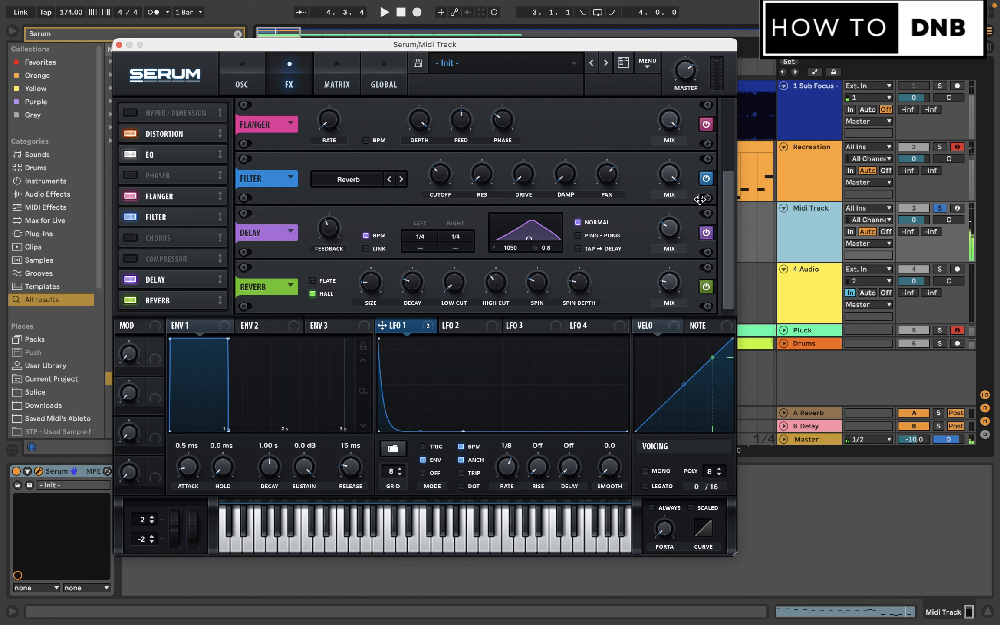
pyautogui.moveTo(669, 173); pyautogui.dragTo(669, 297)
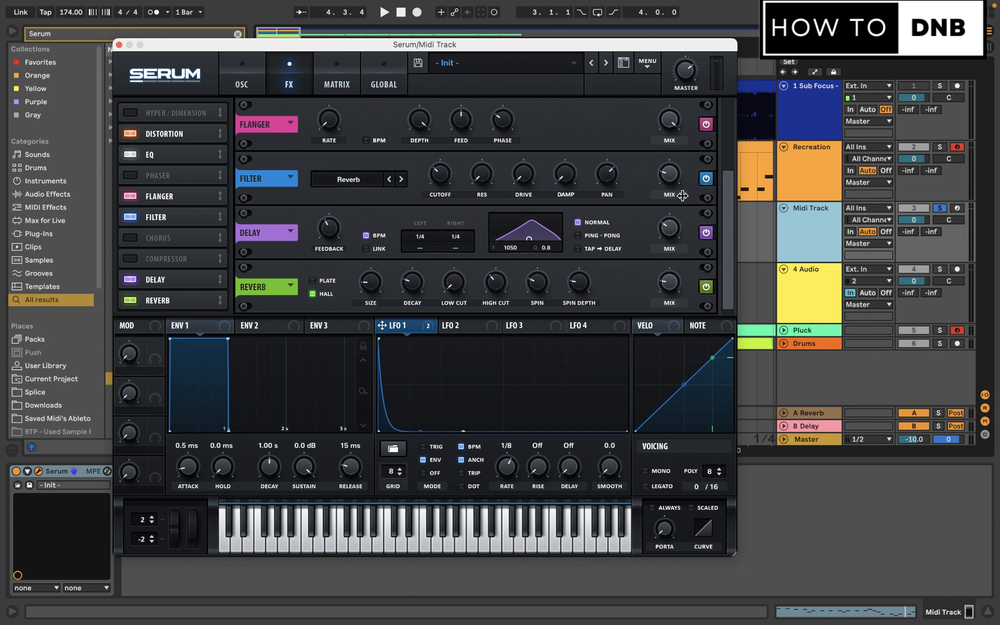
# Step: Set the flanger's depth to 34%, lower its mix and audition the clip
pyautogui.moveTo(608, 184); pyautogui.dragTo(615, 174)
pyautogui.moveTo(498, 117); pyautogui.dragTo(500, 133)
pyautogui.moveTo(417, 127)
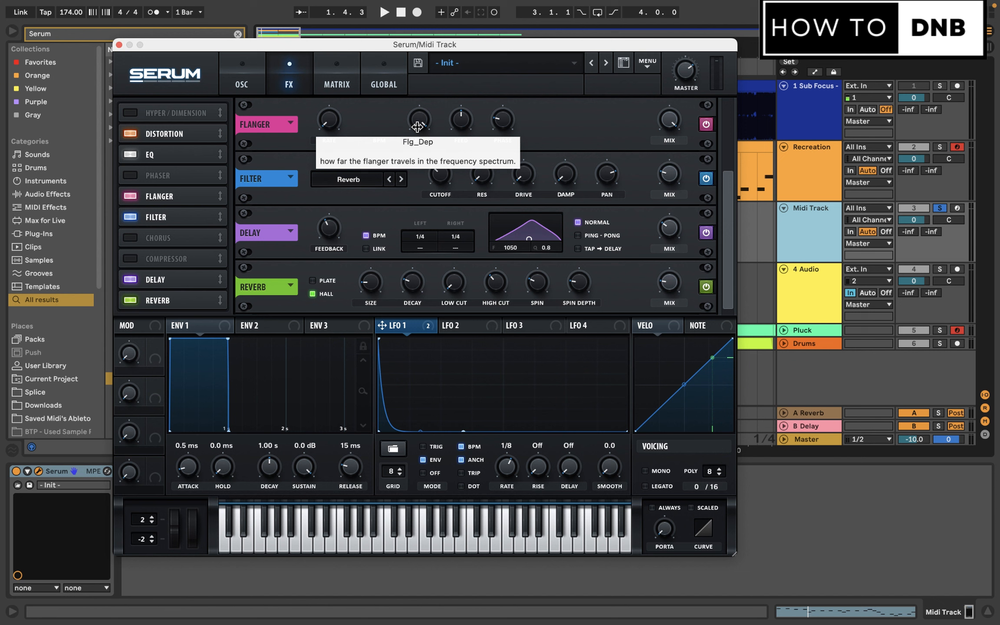
pyautogui.moveTo(417, 127); pyautogui.dragTo(410, 222)
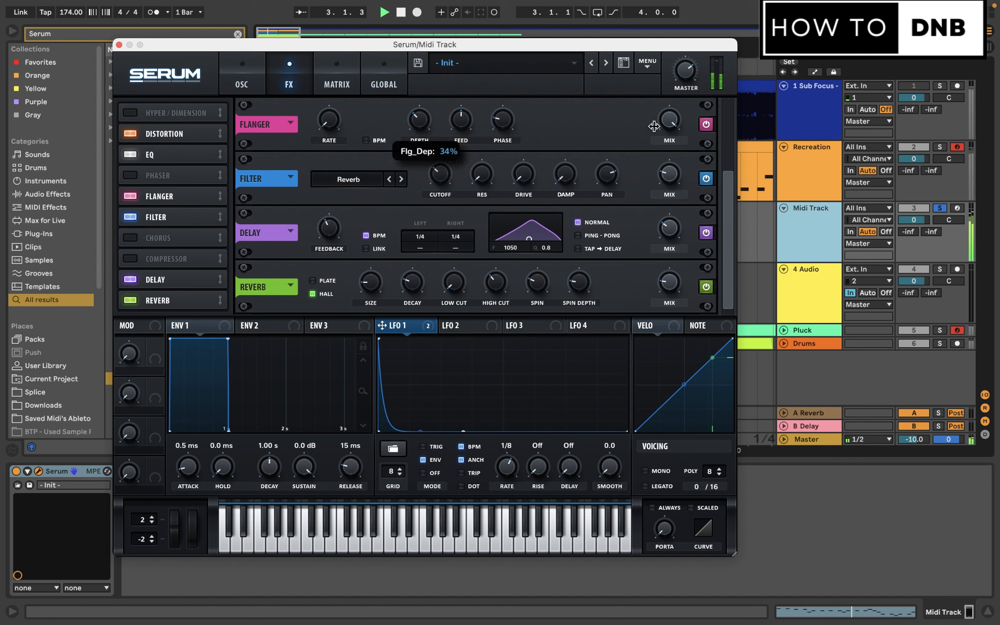
pyautogui.moveTo(678, 122); pyautogui.dragTo(675, 238)
pyautogui.press('space')
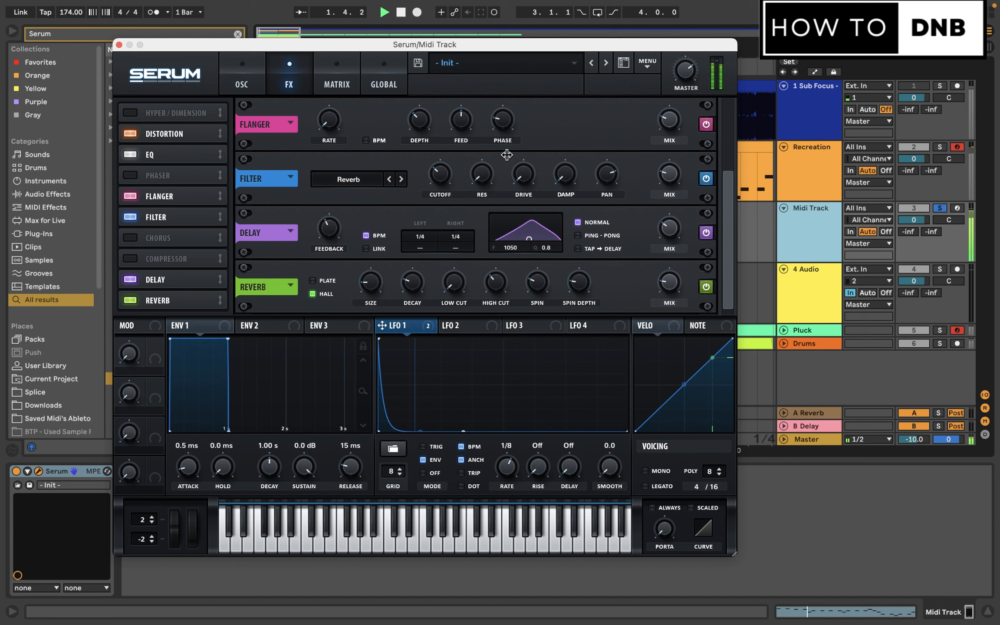
pyautogui.press('space')
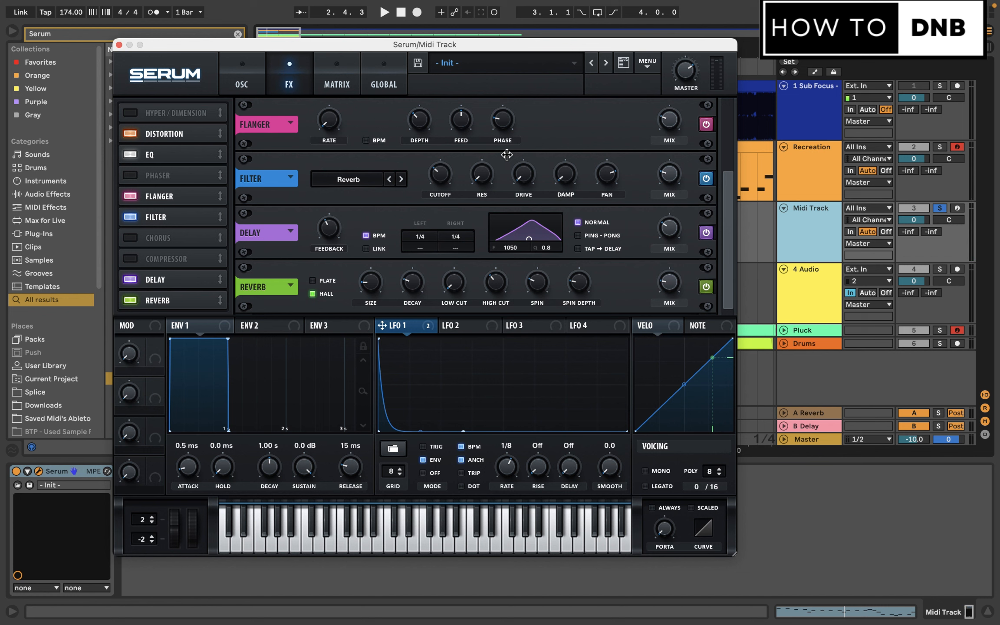
# Step: Enable the Hyper/Dimension effect ahead of the distortion, set the Hyper mix to 18% and audition the clip
pyautogui.click(254, 80)
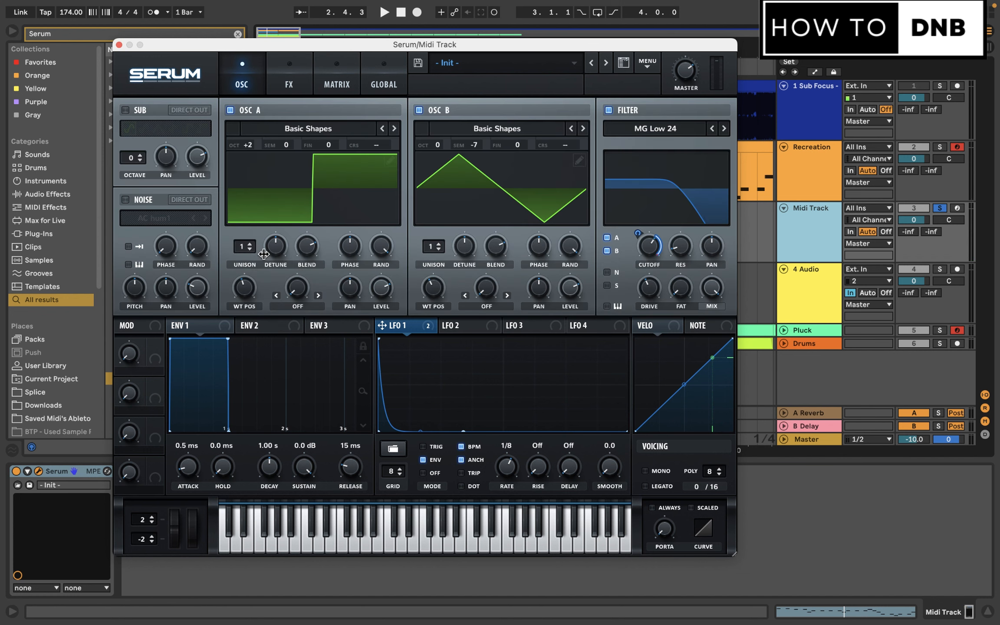
pyautogui.moveTo(295, 249)
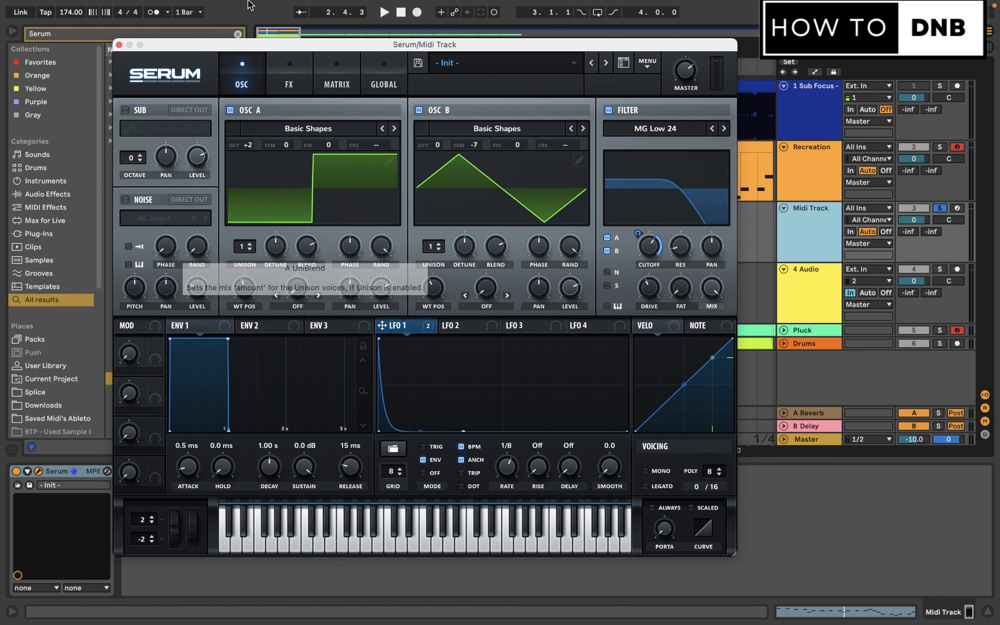
pyautogui.click(344, 91)
pyautogui.click(308, 86)
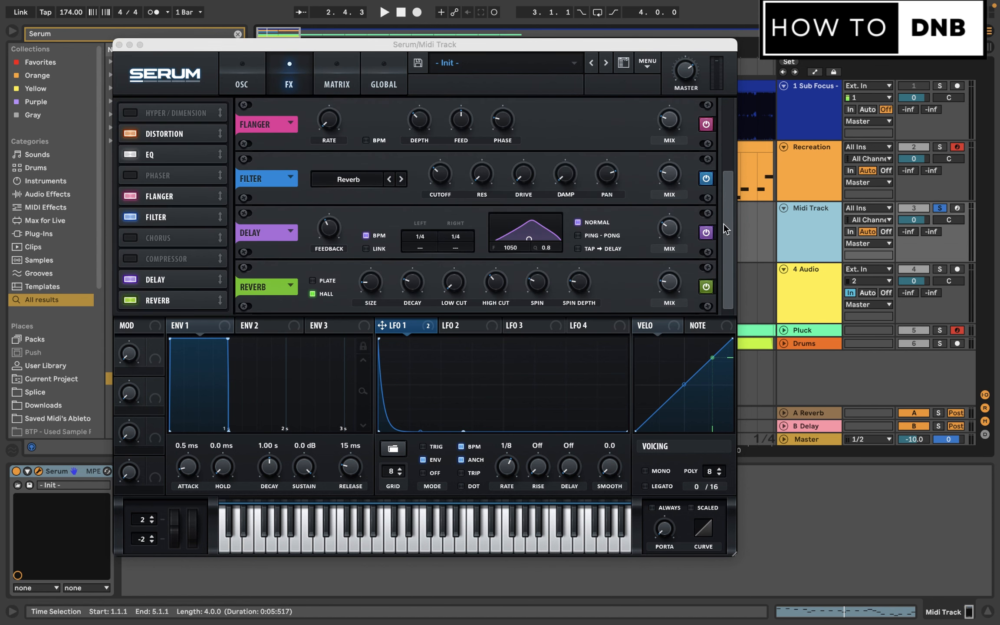
pyautogui.moveTo(726, 223); pyautogui.dragTo(721, 125)
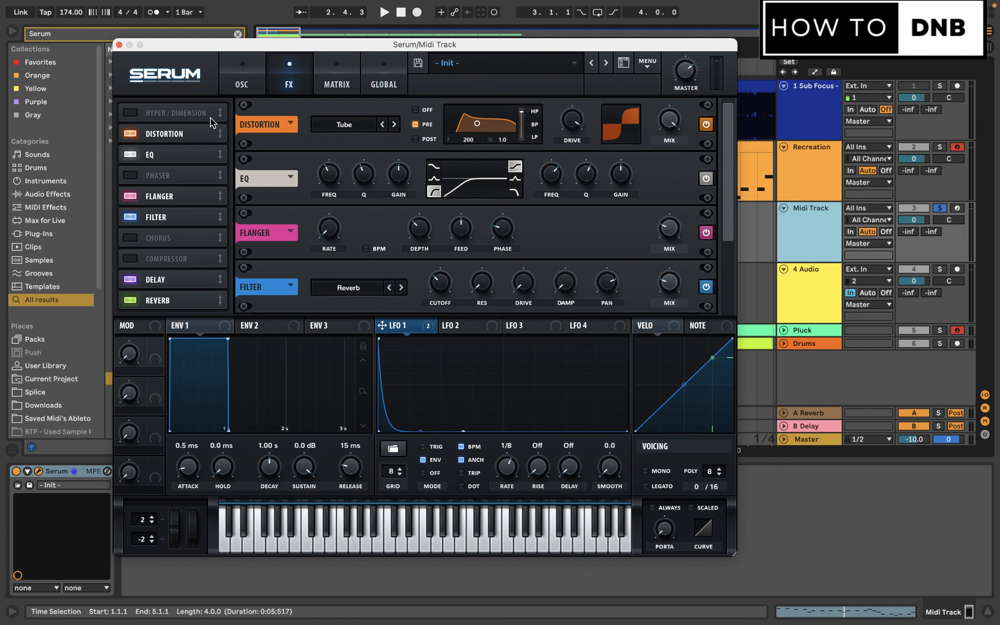
pyautogui.click(136, 112)
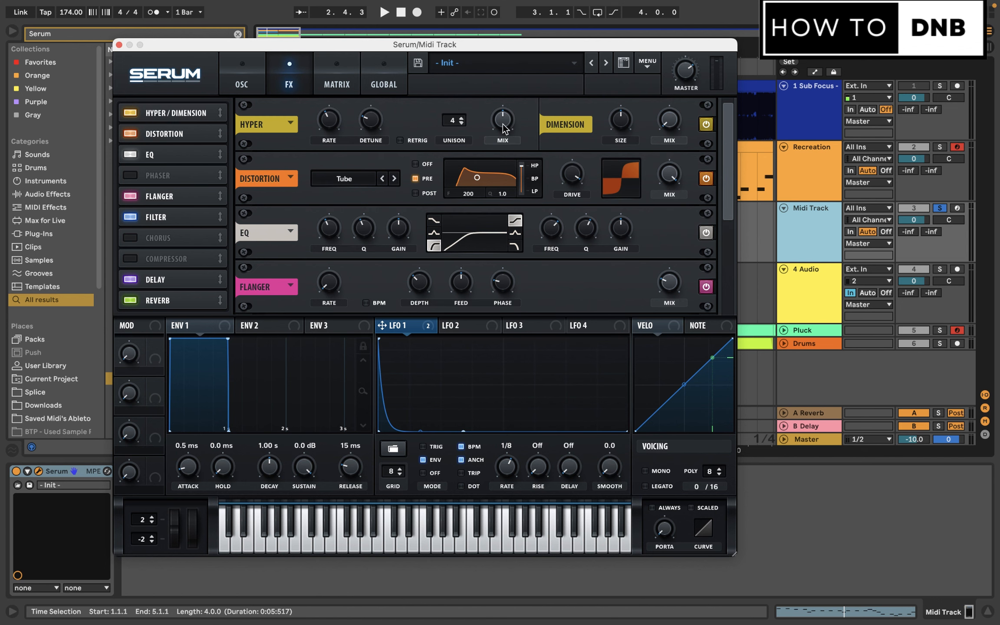
pyautogui.moveTo(504, 126); pyautogui.dragTo(503, 177)
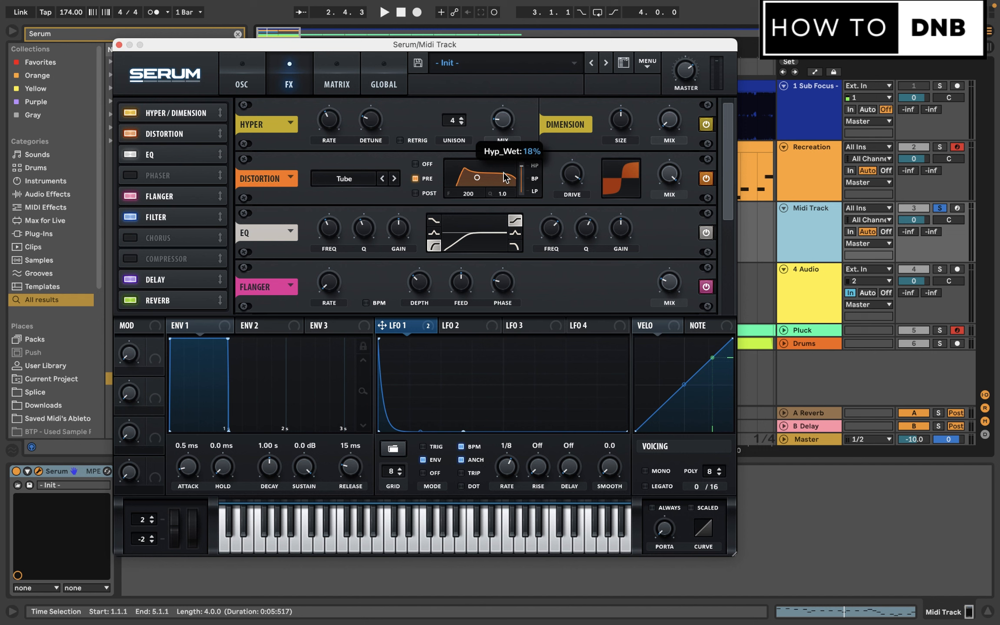
pyautogui.press('space')
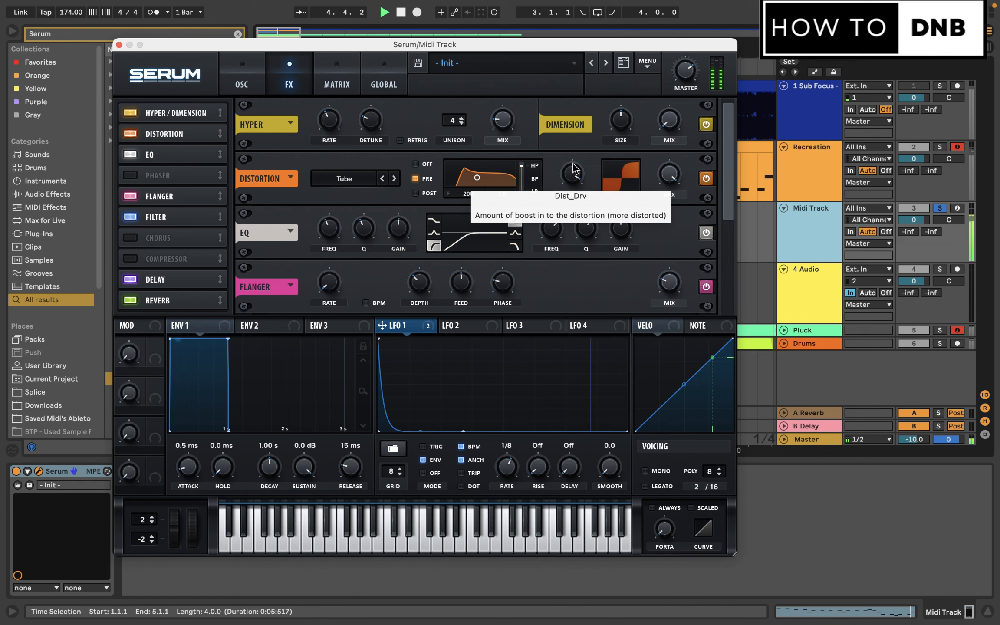
pyautogui.press('space')
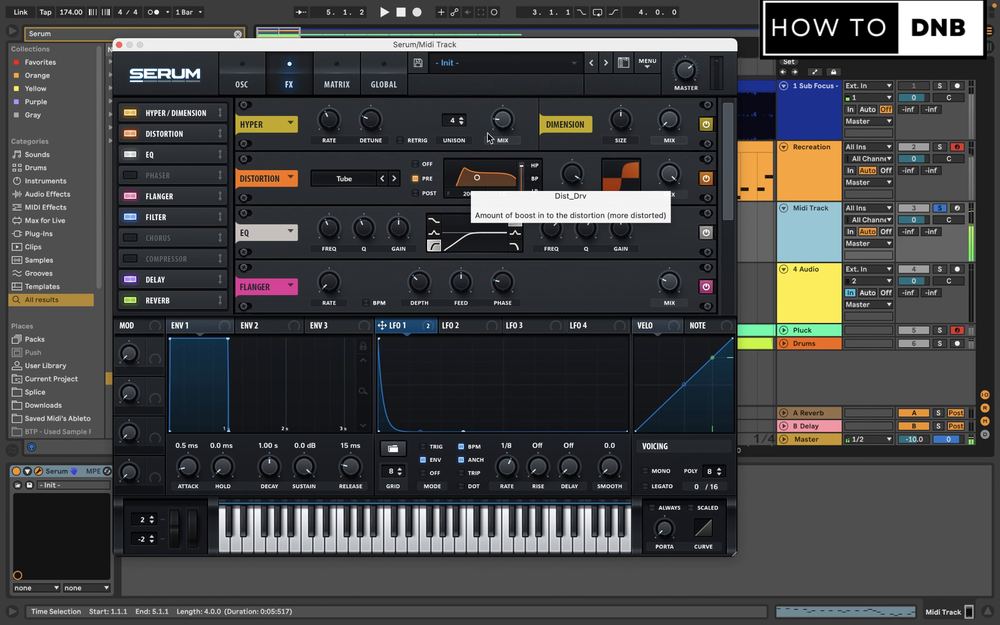
# Step: Add an Overdrive device after Serum on the Midi Track and shift its filter band to 368 Hz with a 5.46 bandwidth
pyautogui.click(119, 45)
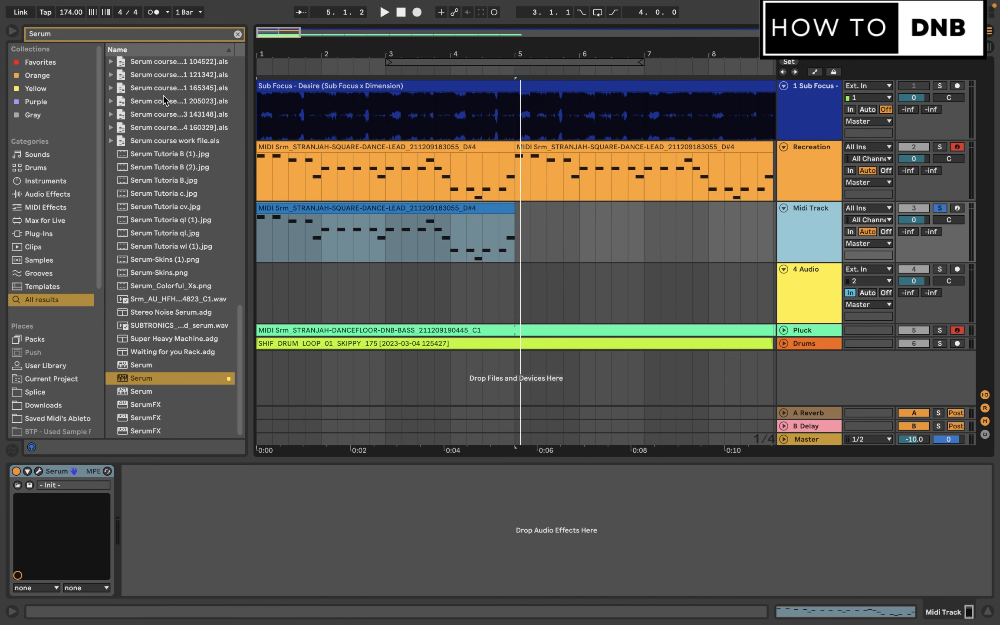
pyautogui.click(194, 38)
pyautogui.write('overdrive')
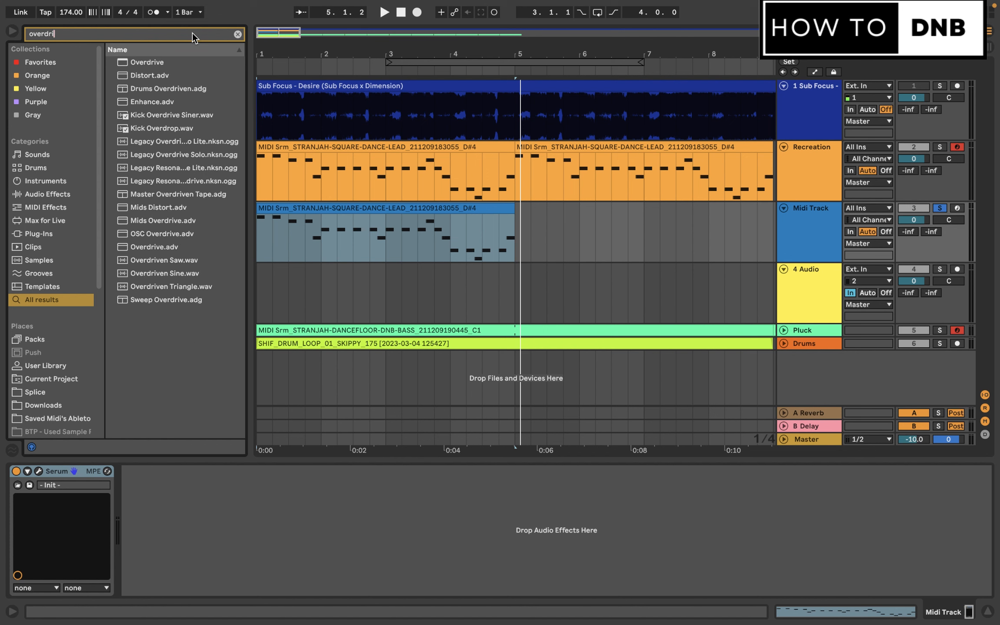
pyautogui.click(178, 66)
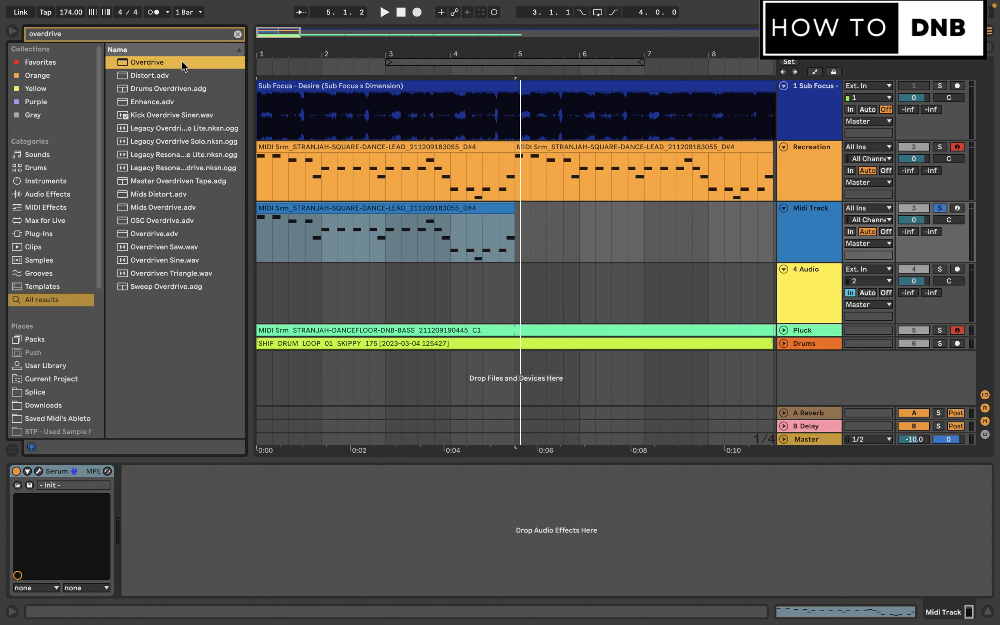
pyautogui.moveTo(170, 68); pyautogui.dragTo(150, 548)
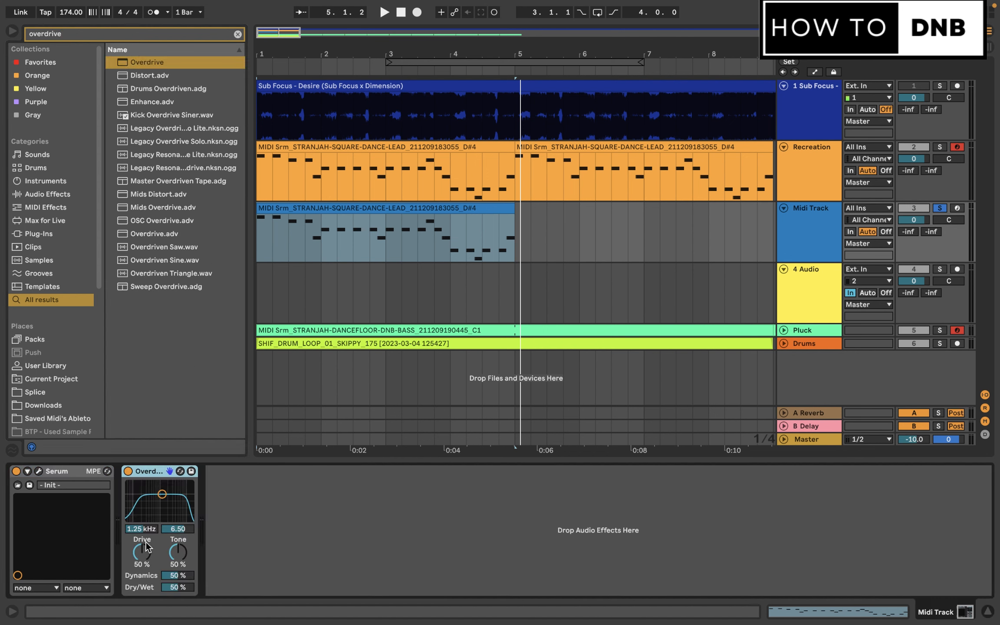
pyautogui.moveTo(162, 495)
pyautogui.mouseDown()
pyautogui.moveTo(147, 506)
pyautogui.moveTo(158, 507)
pyautogui.moveTo(146, 507)
pyautogui.moveTo(150, 498)
pyautogui.mouseUp()
pyautogui.press('space')
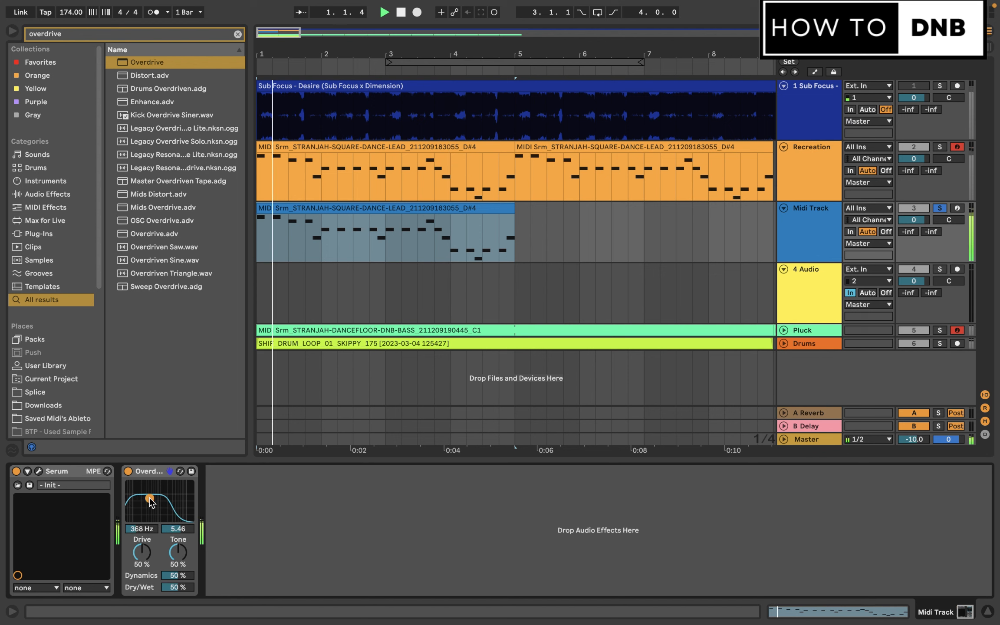